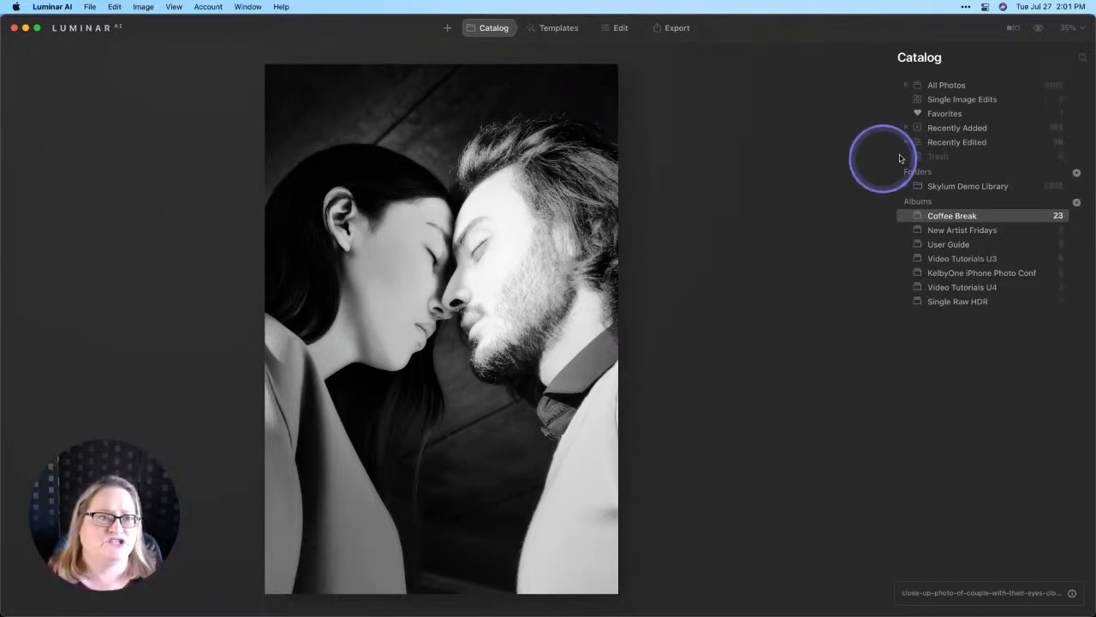
Step: Compare the black-and-white portrait of the couple with its original version
click(1037, 33)
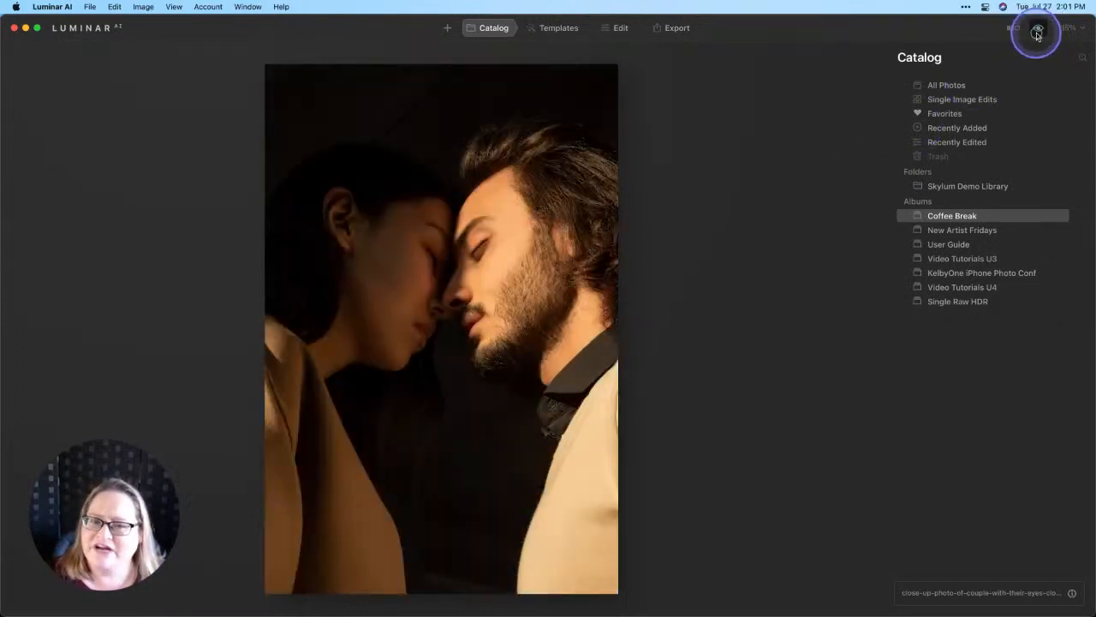
click(1036, 35)
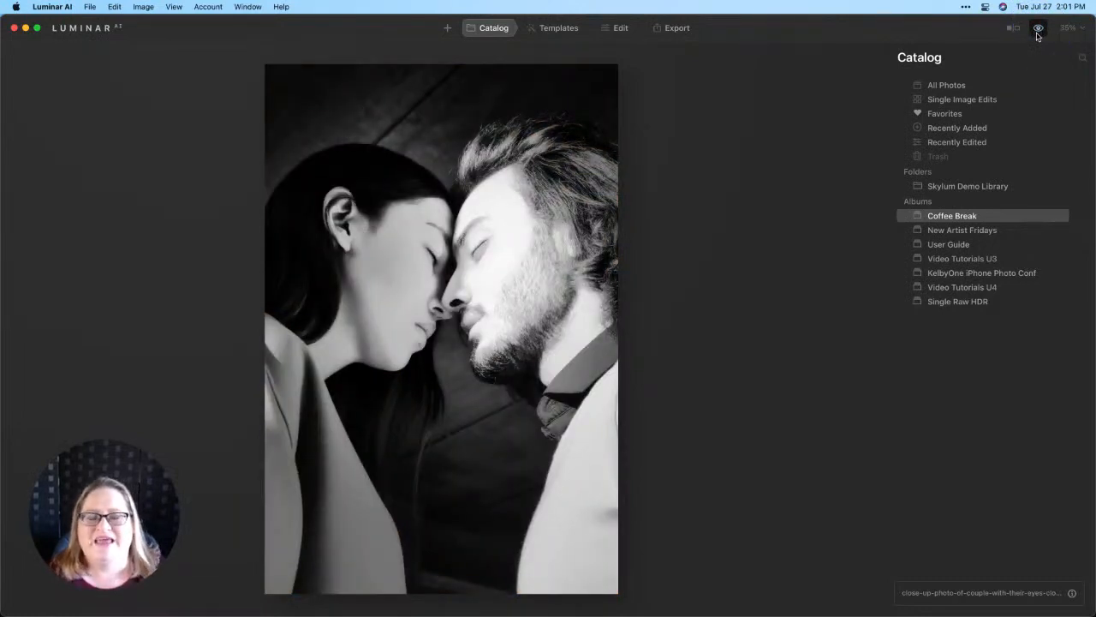
click(1037, 35)
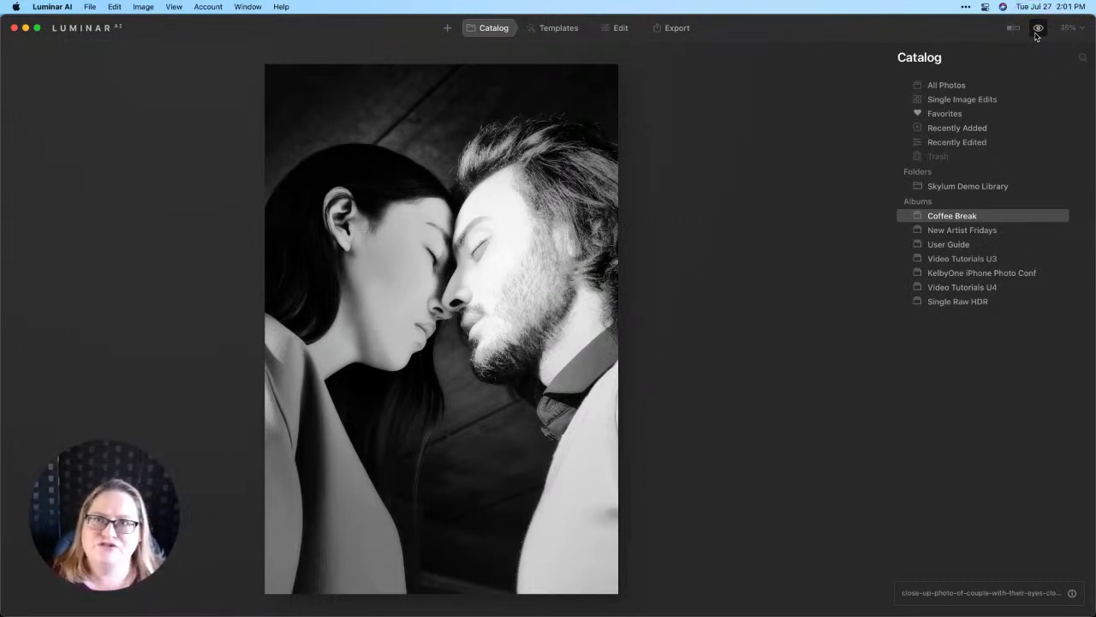
click(1037, 35)
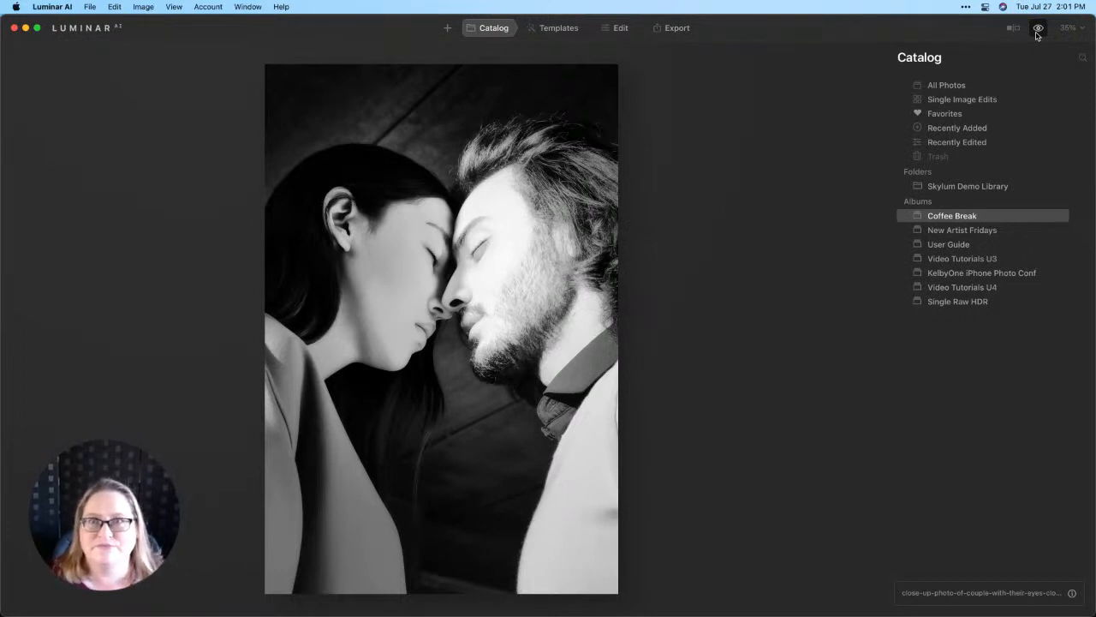
click(1038, 35)
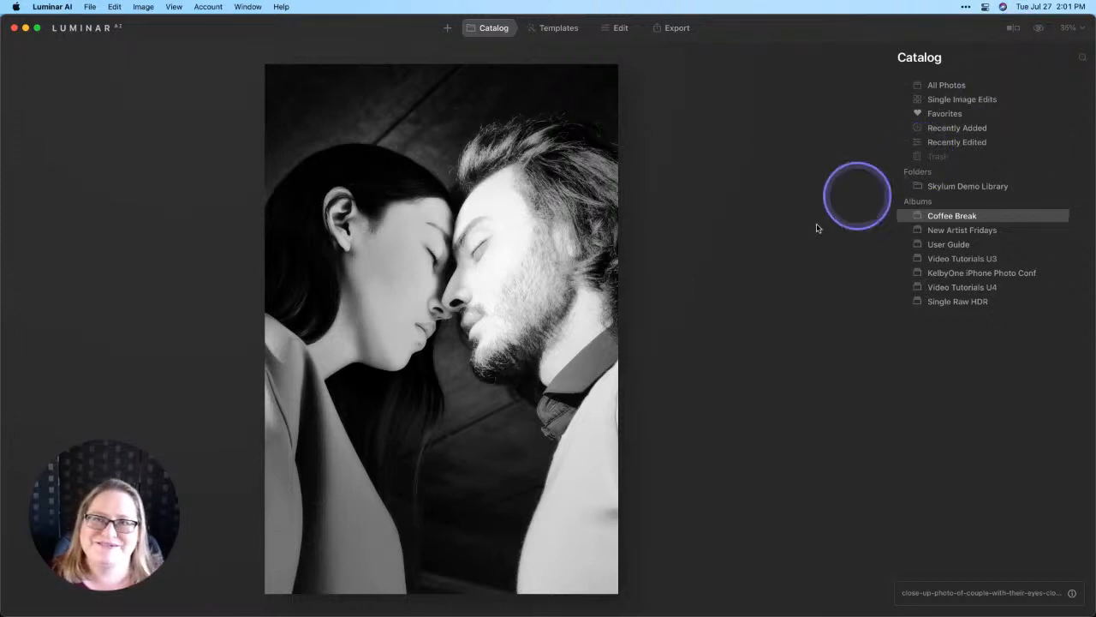
Step: Revert the couple portrait to its original, discarding all existing adjustments
right_click(540, 245)
mouse_move(585, 291)
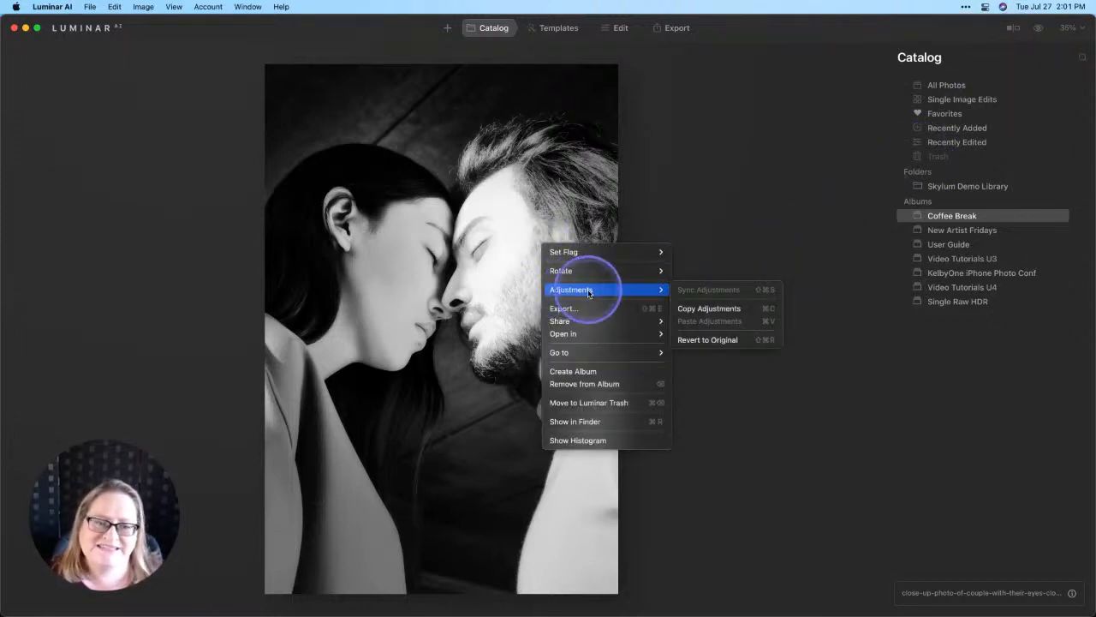
click(699, 339)
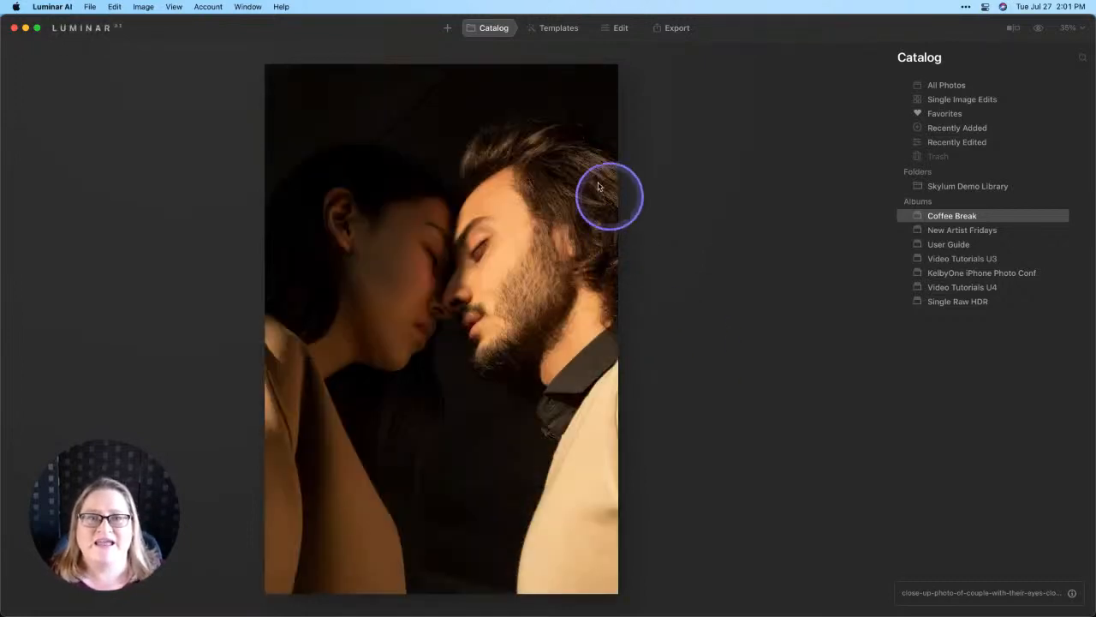
Step: Apply the Soulful template from the Monochrome portrait collection to the photo
click(555, 33)
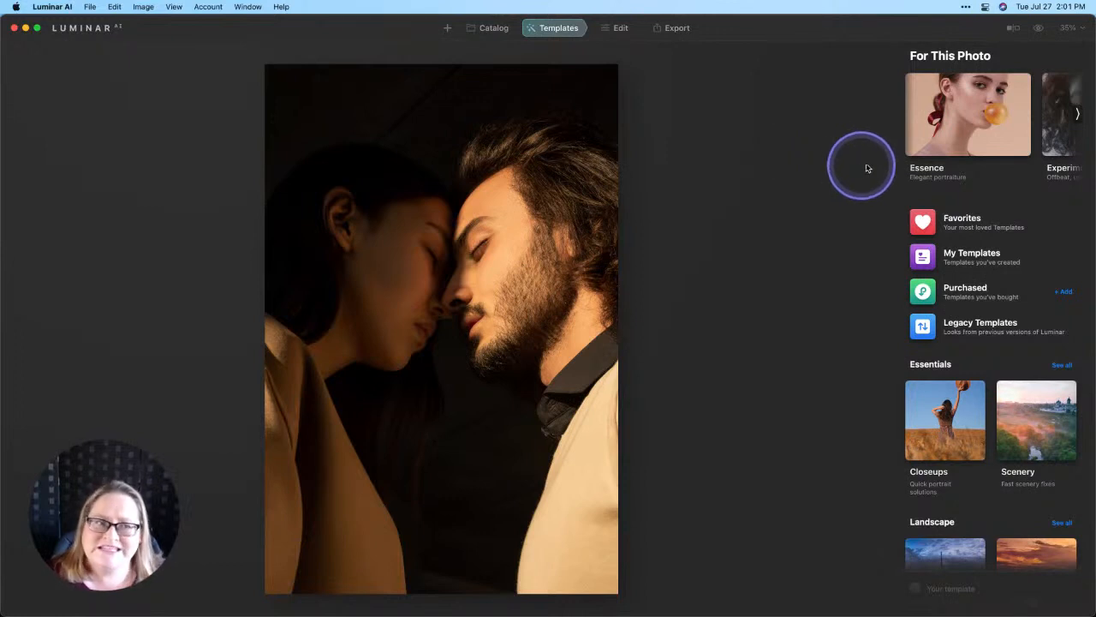
scroll(965, 138, right, 1)
scroll(964, 137, right, 5)
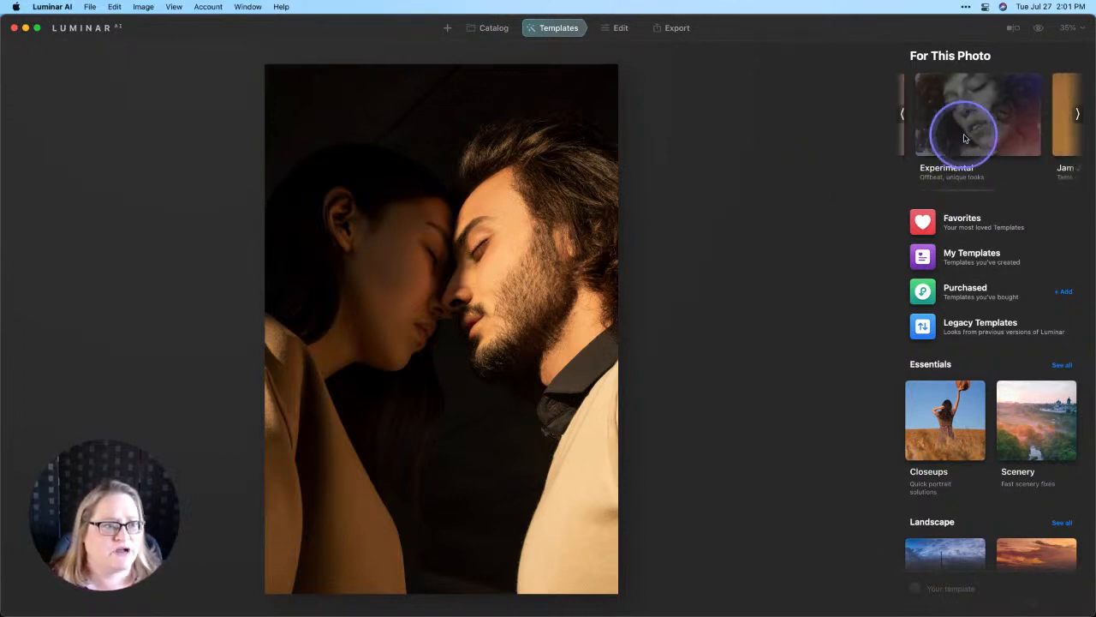
scroll(964, 137, right, 1)
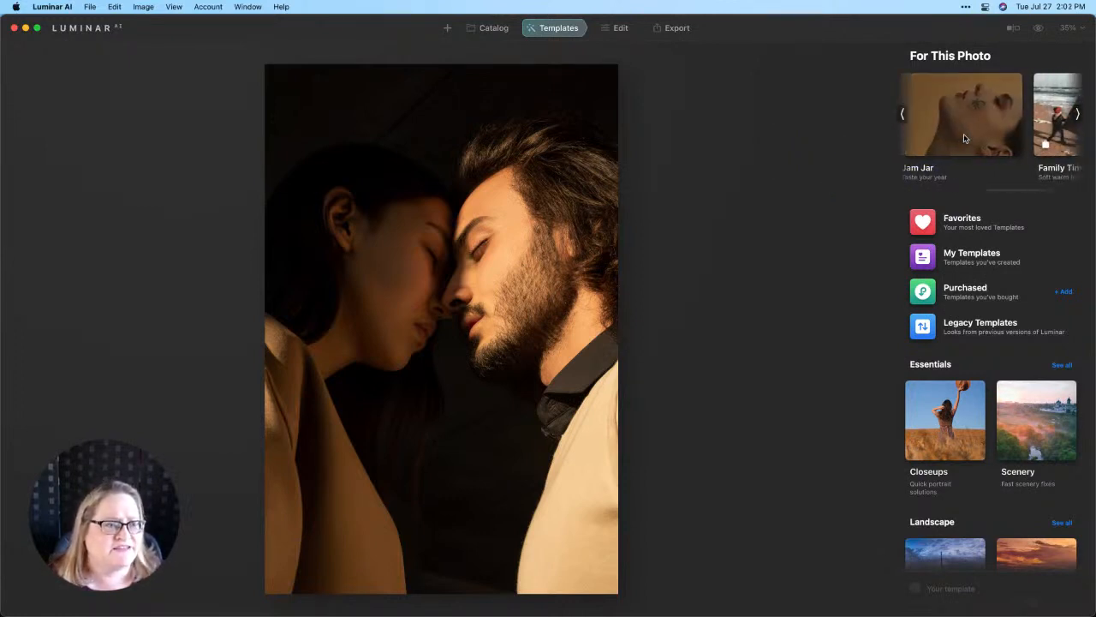
scroll(964, 137, down, 5)
scroll(964, 138, down, 10)
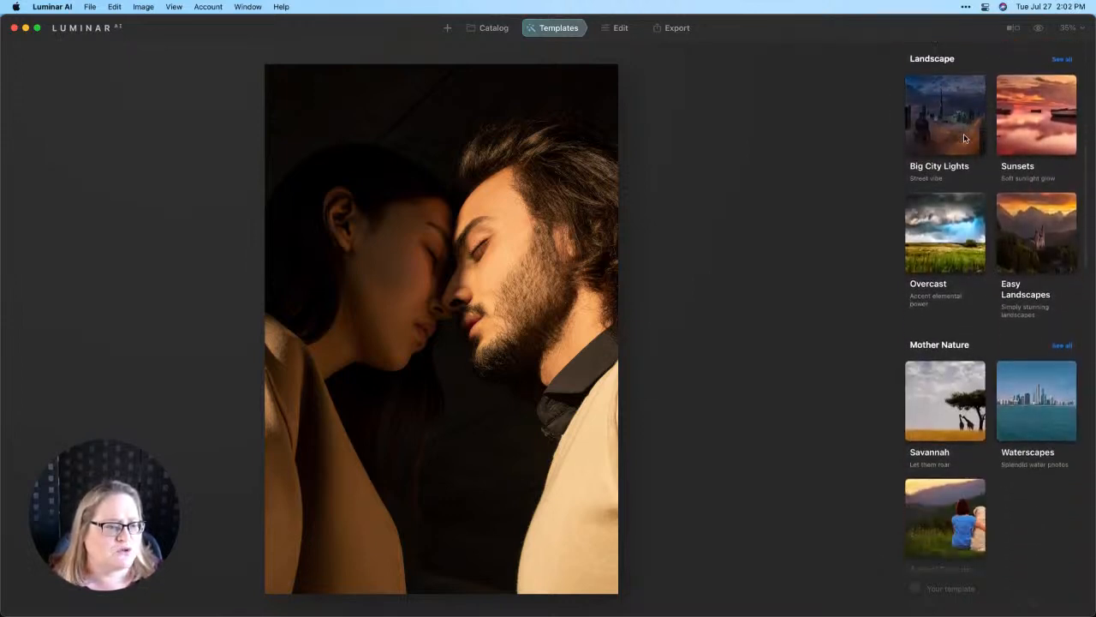
scroll(963, 138, down, 3)
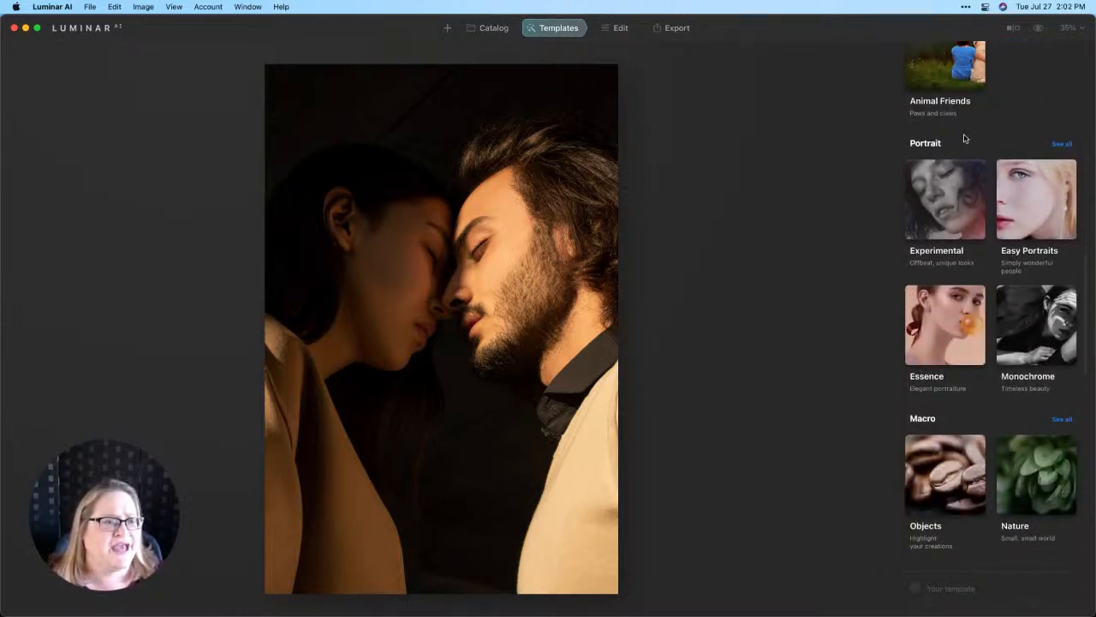
click(1053, 324)
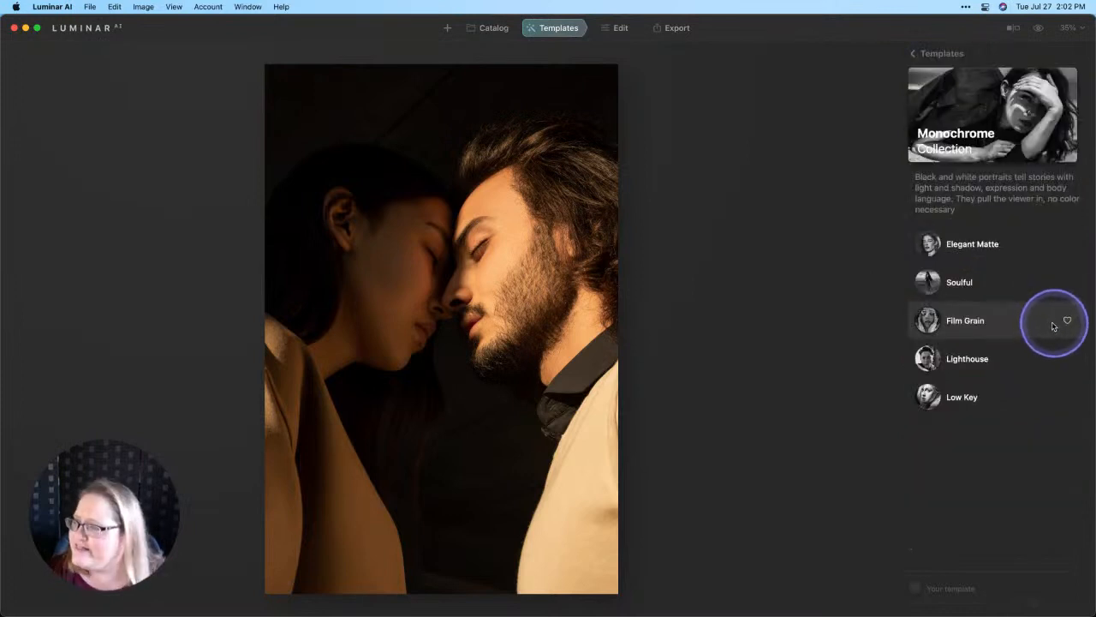
click(980, 290)
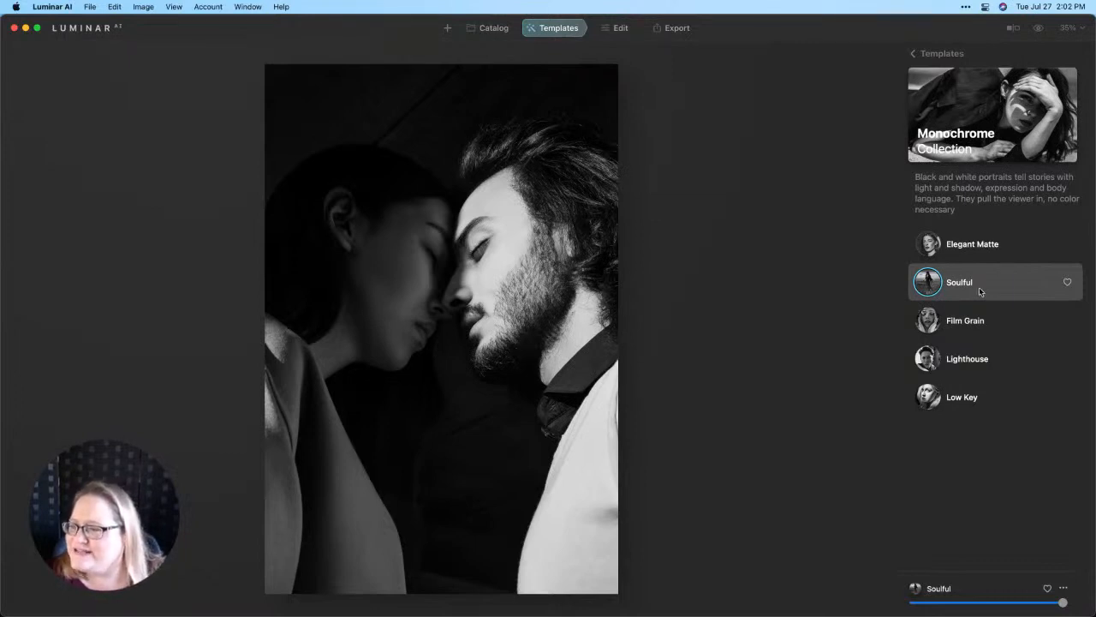
click(982, 291)
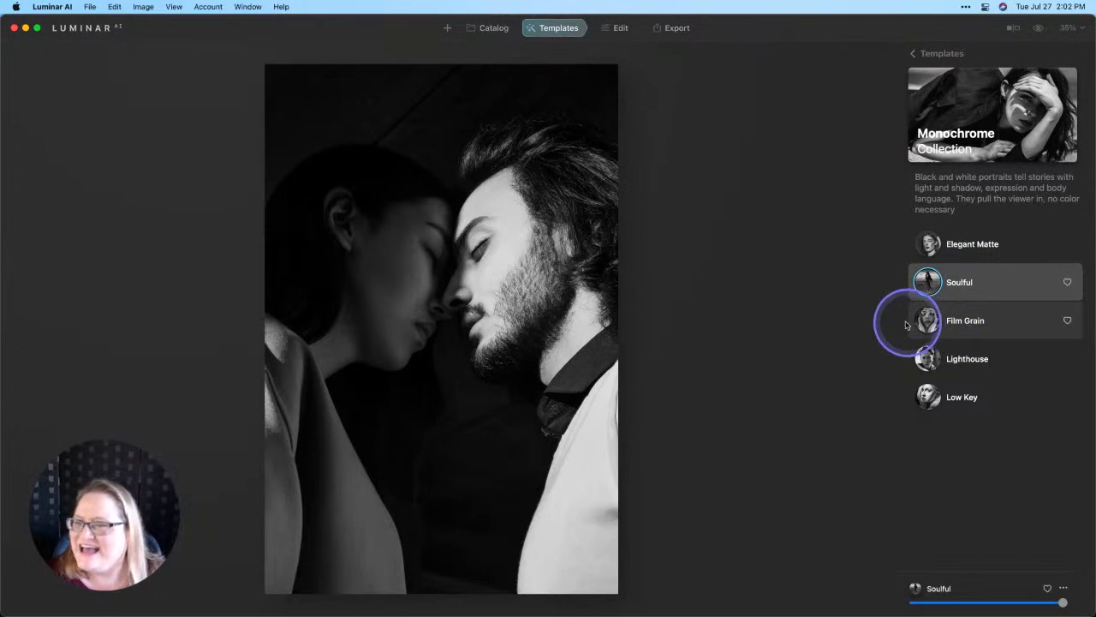
Step: In the Supercontrast editing tool, set Shadows Contrast to 56 and Shadows Balance to -100
click(614, 36)
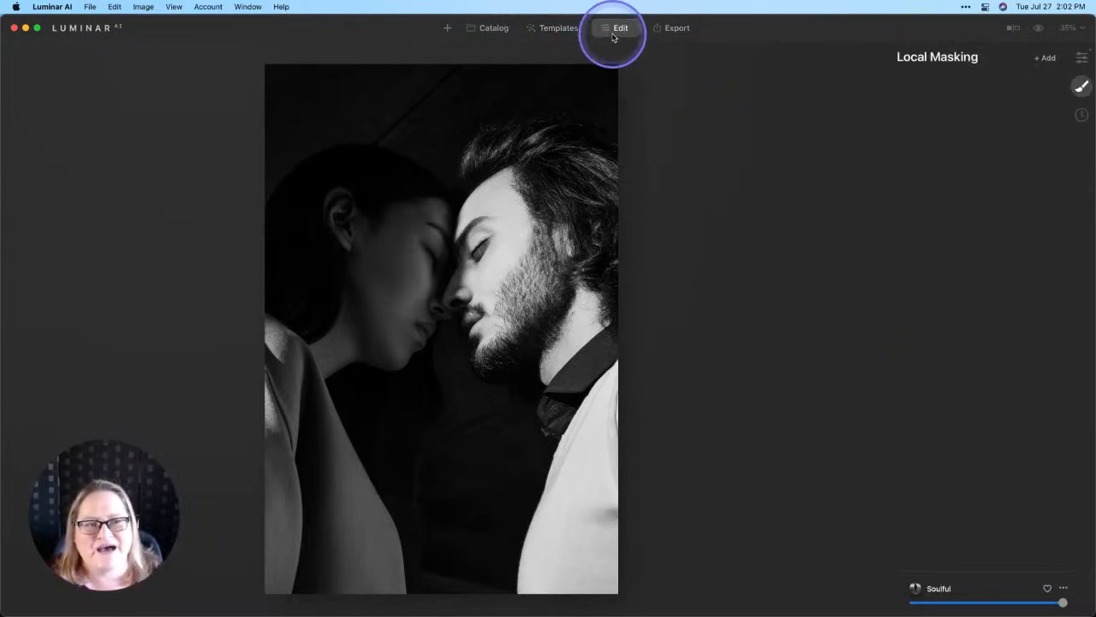
click(1082, 59)
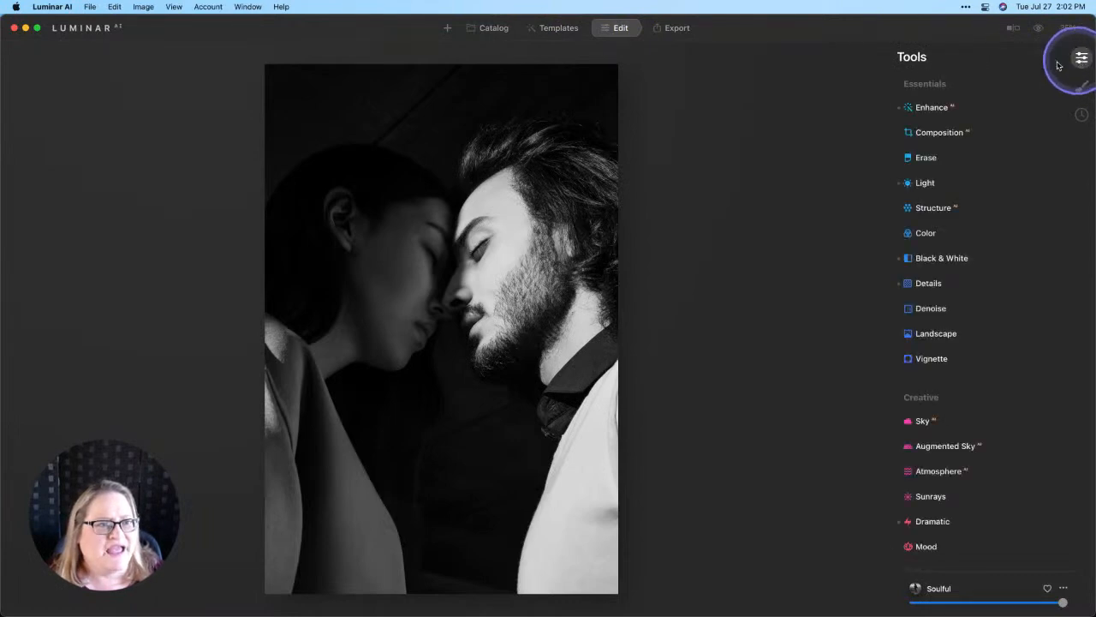
scroll(960, 160, down, 5)
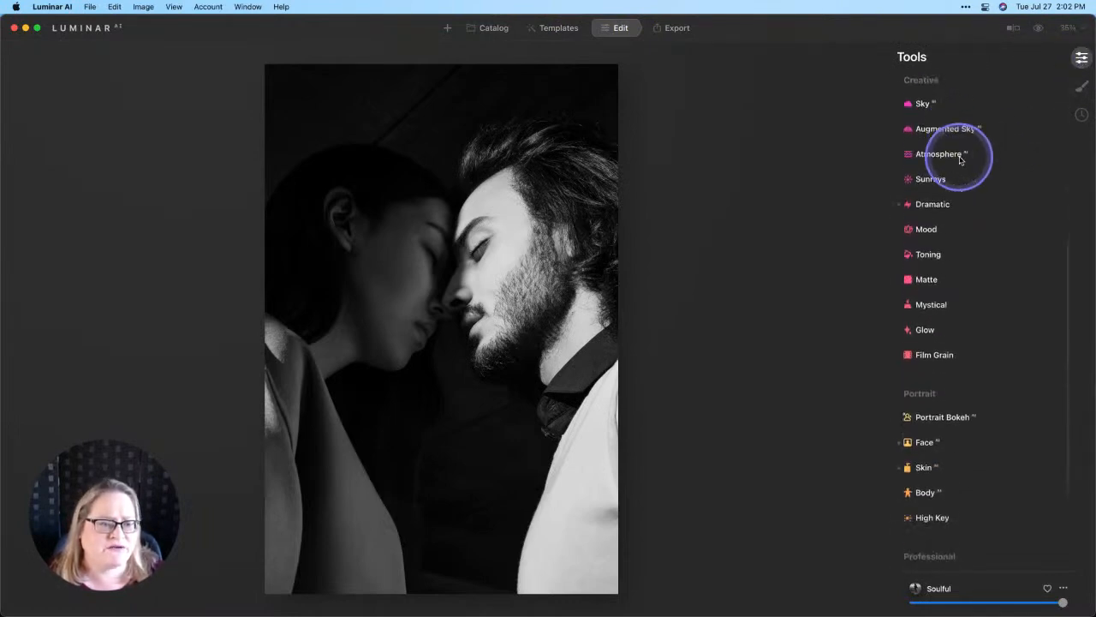
scroll(961, 160, down, 3)
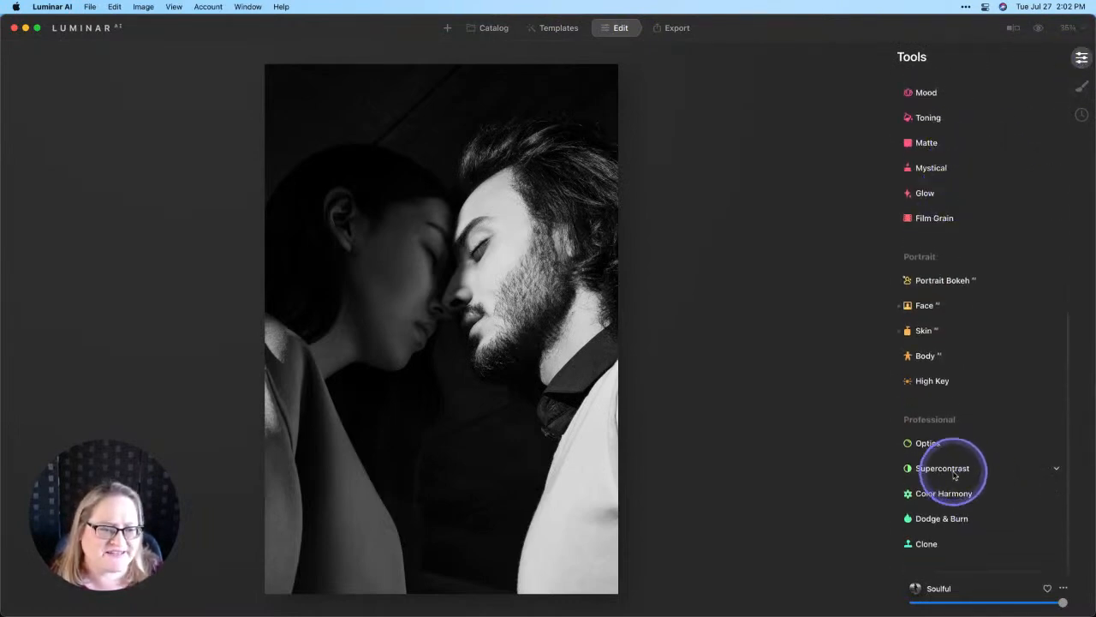
click(955, 474)
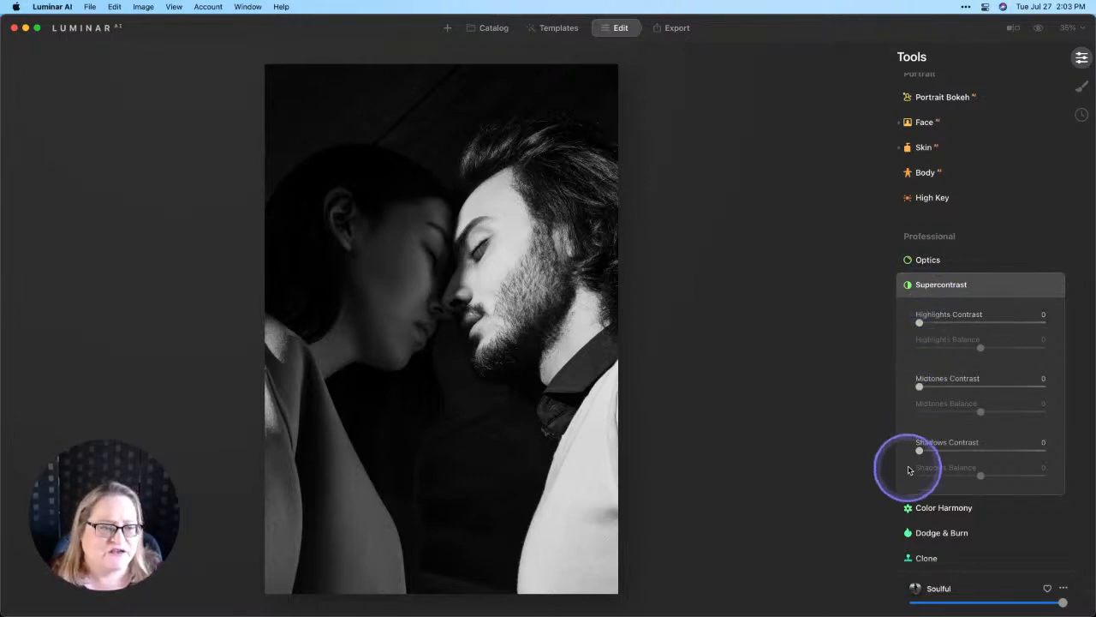
drag(919, 451, 989, 454)
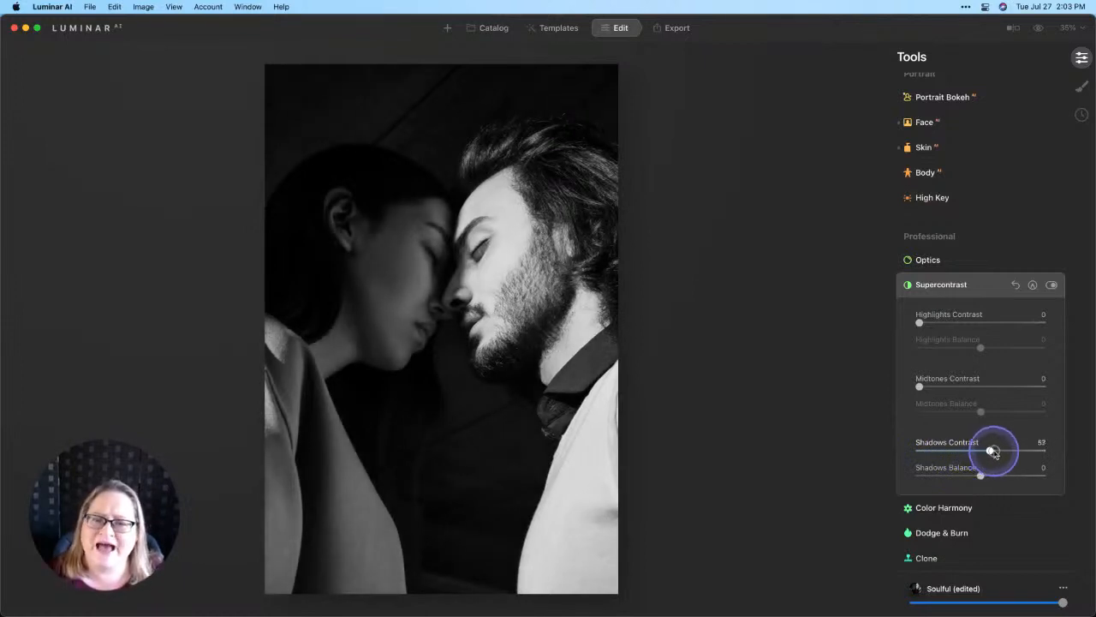
drag(989, 454, 992, 453)
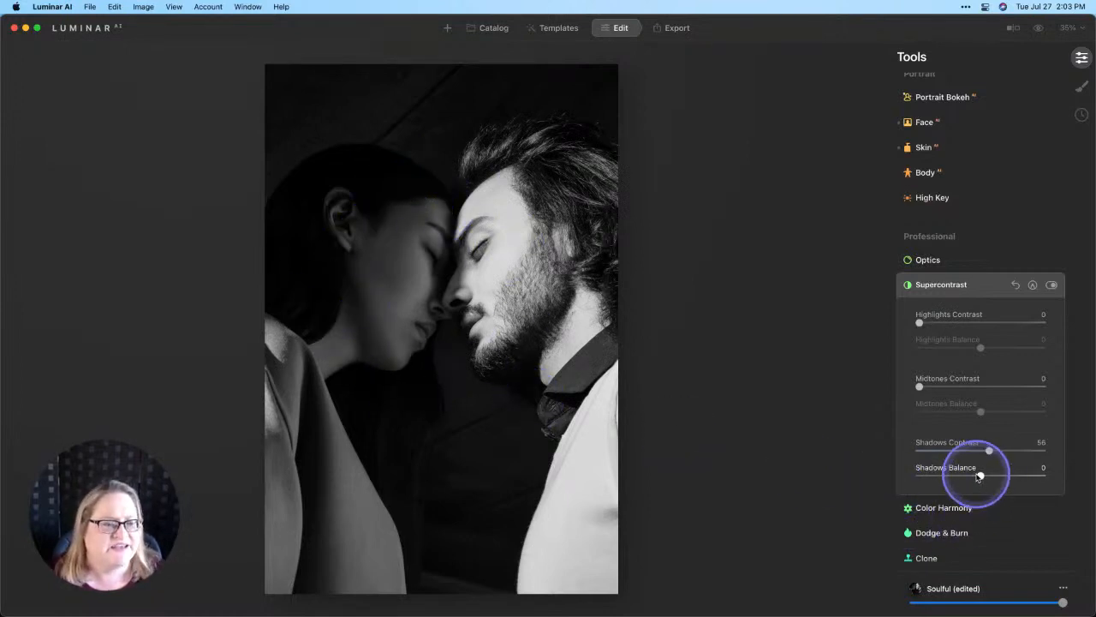
drag(981, 476, 877, 484)
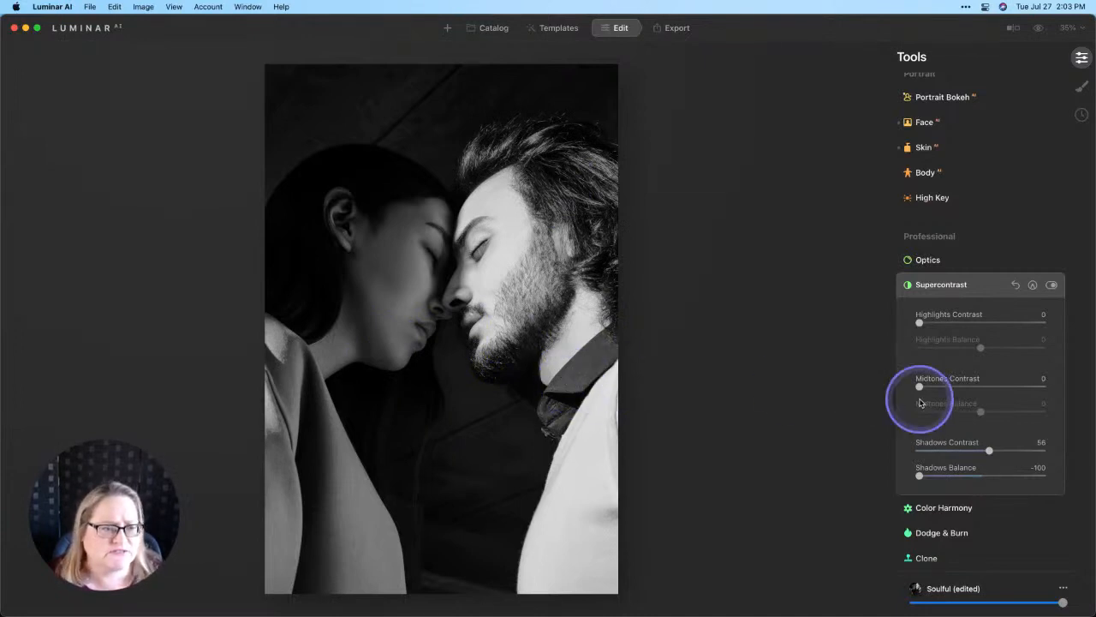
Step: Set Supercontrast's Highlights Contrast to 78 and Highlights Balance to 28, and compare the photo with the tool disabled and enabled
drag(920, 323, 999, 352)
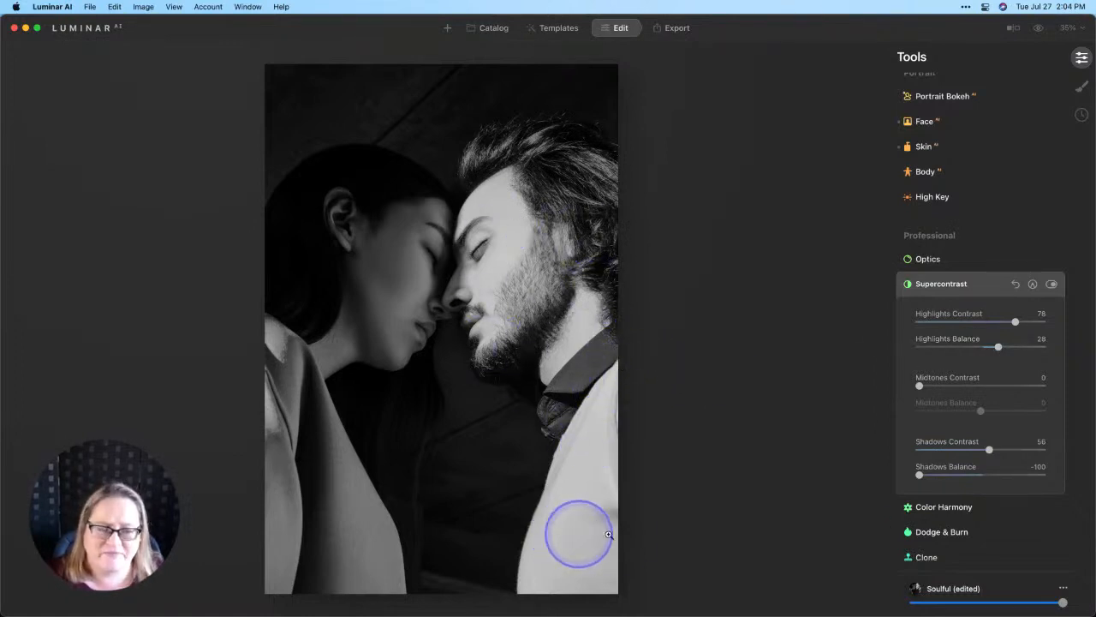
click(1051, 285)
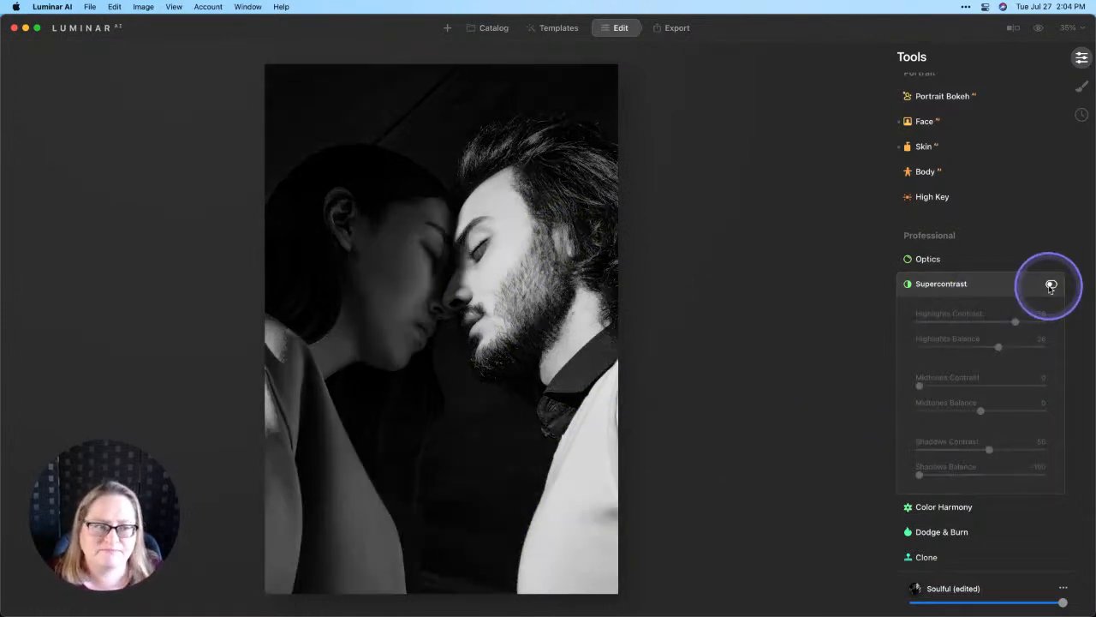
click(1051, 285)
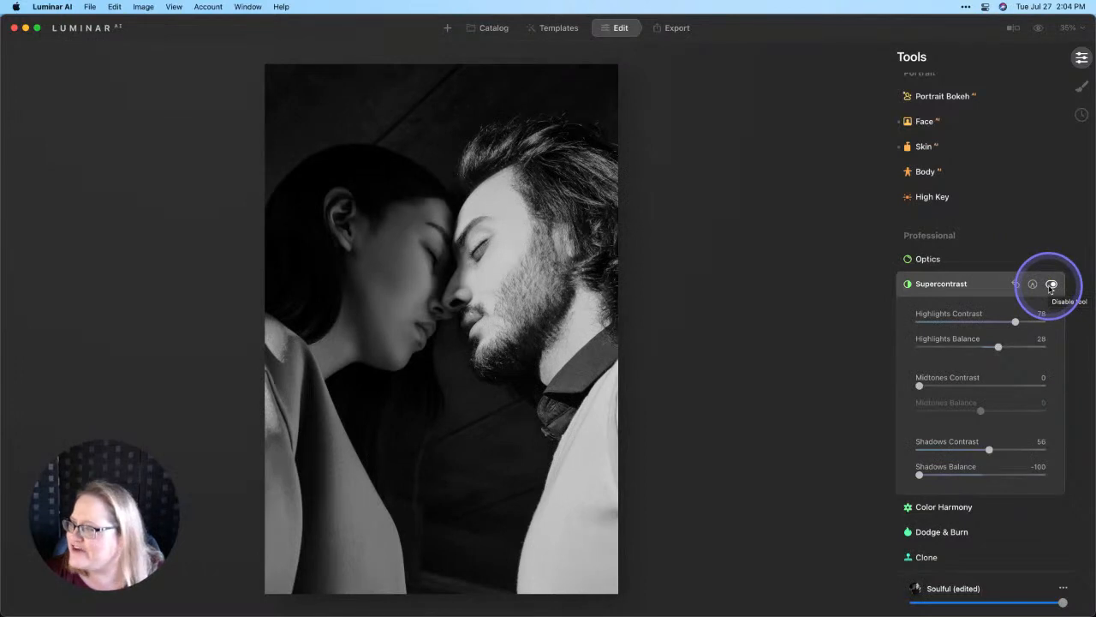
Step: Compare the edited portrait with the original and reduce Slim Face to 0 in the Face AI tool
scroll(1012, 330, up, 3)
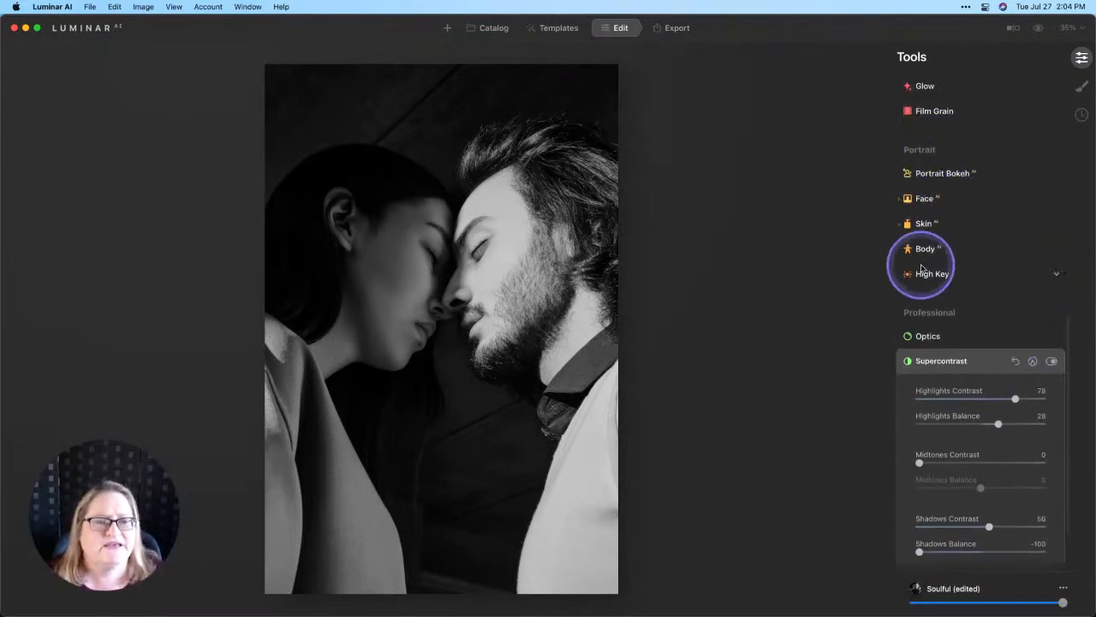
click(921, 199)
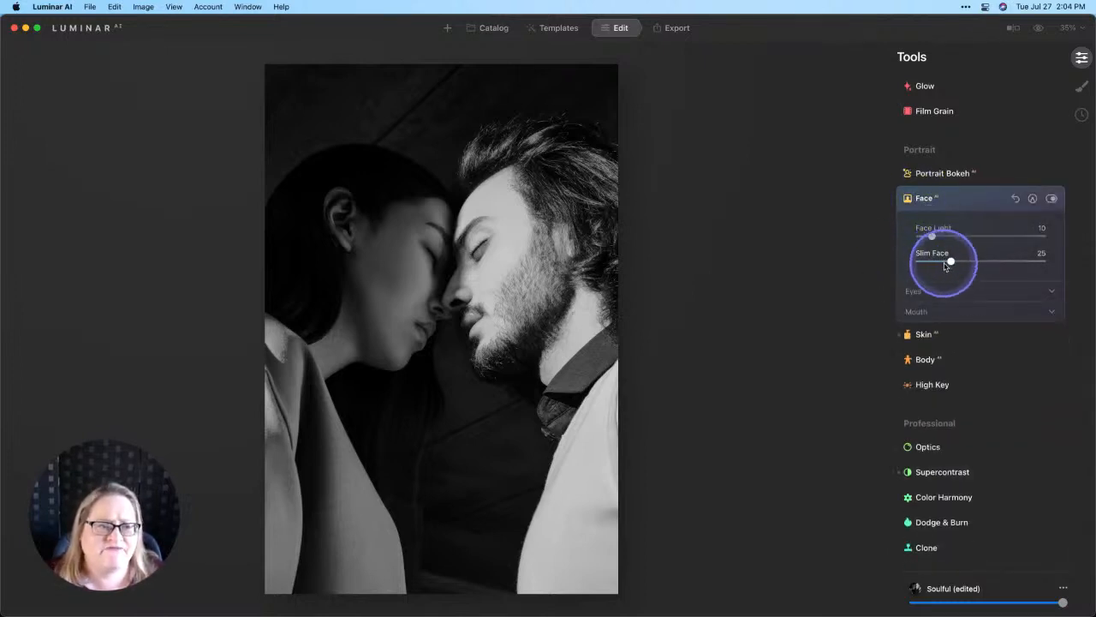
click(1039, 31)
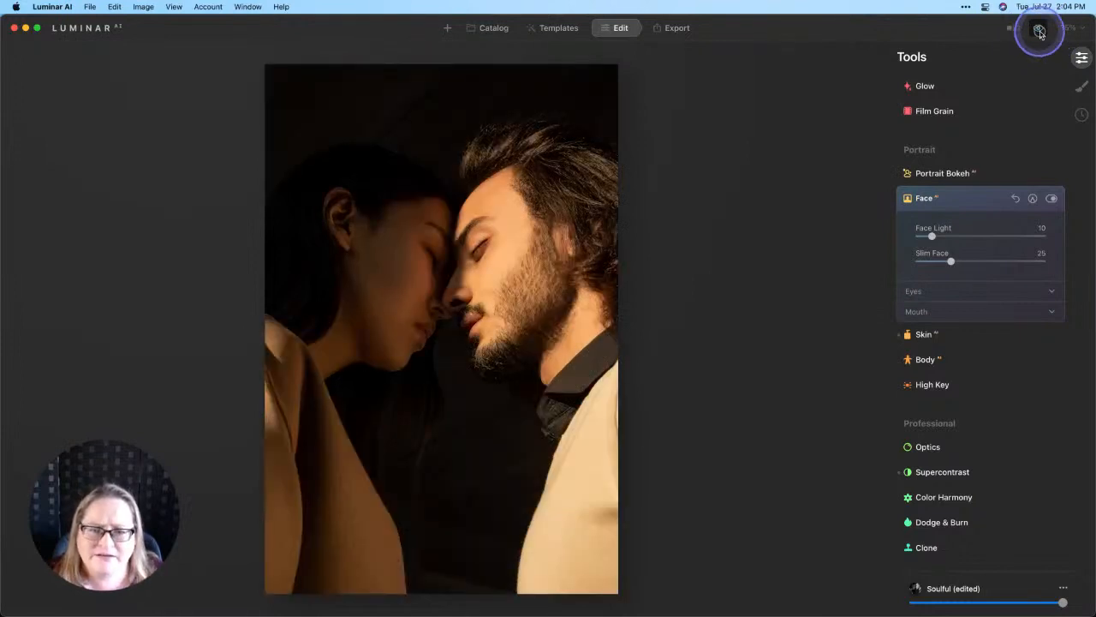
click(1039, 31)
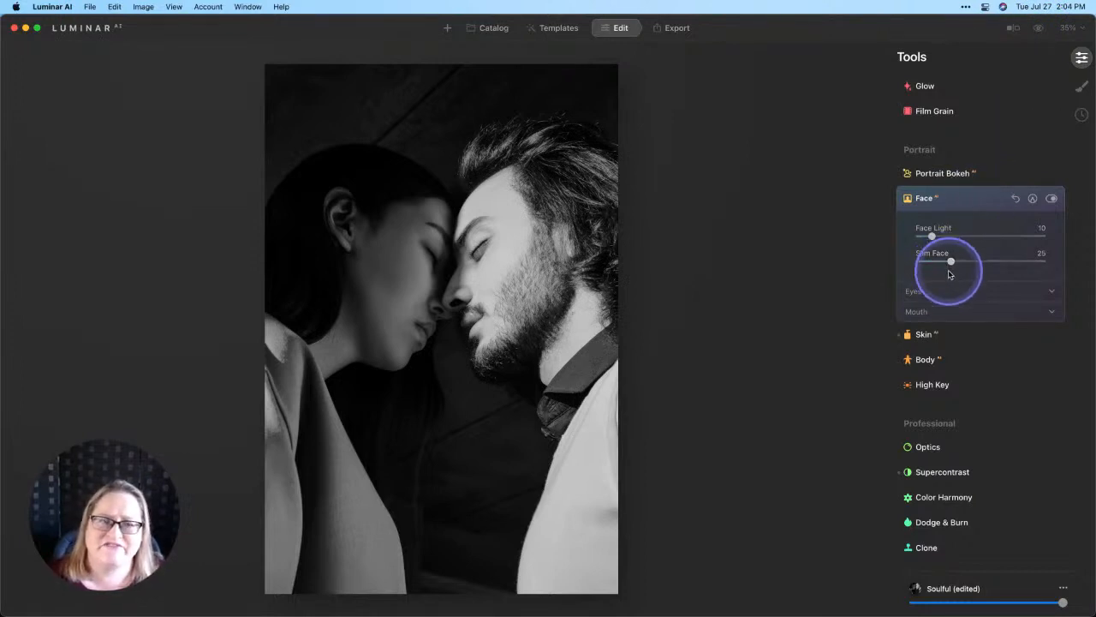
drag(950, 257, 895, 262)
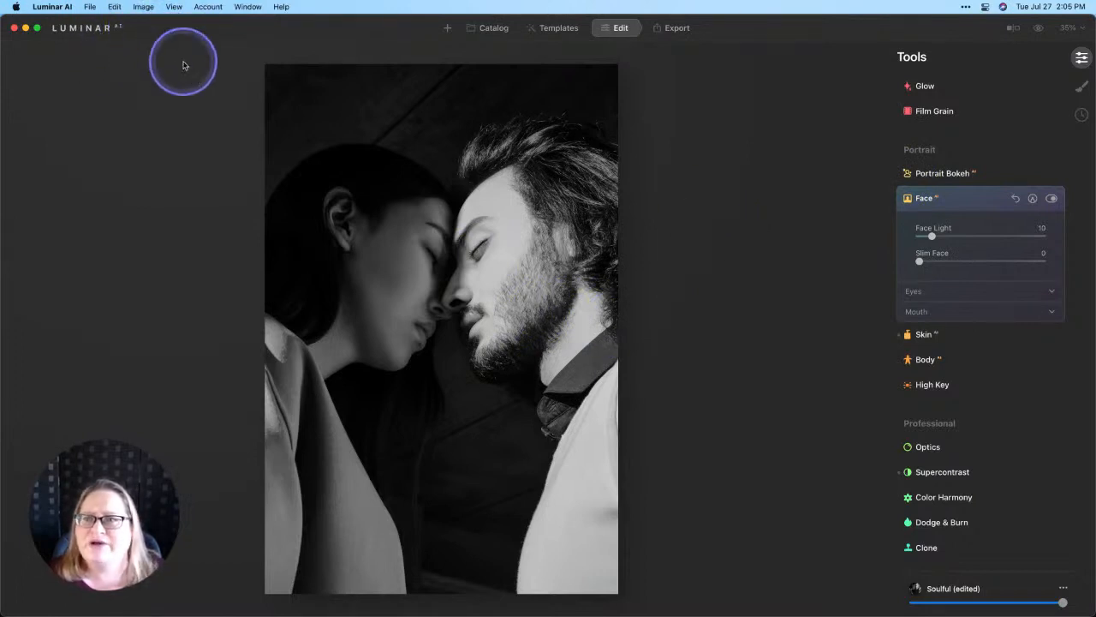
Step: Show the histogram and turn on the clipping warnings over the photo
click(180, 9)
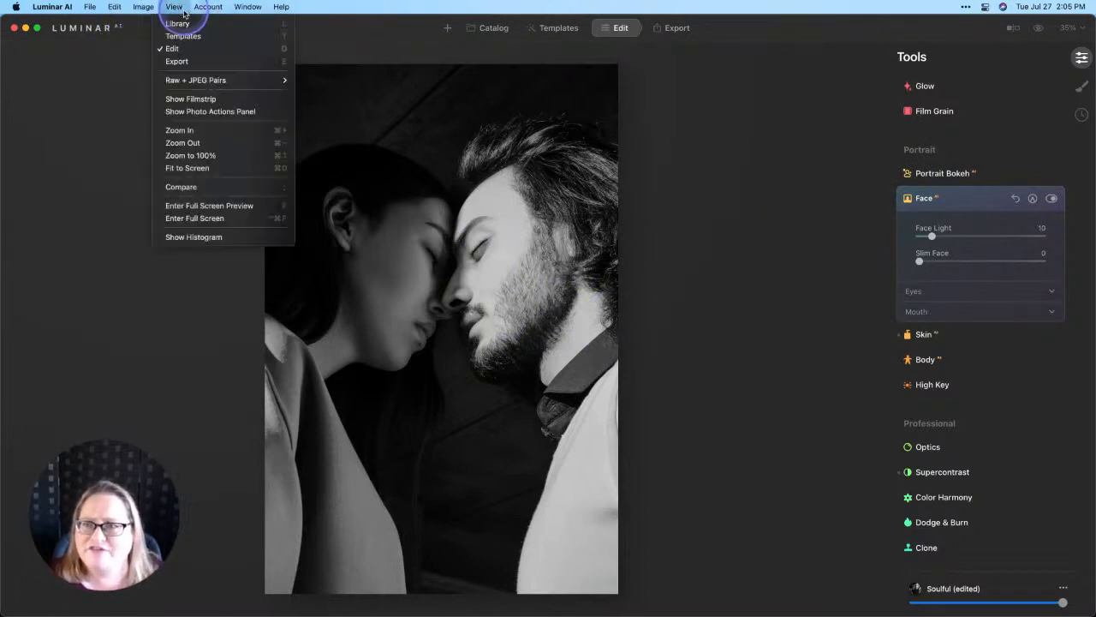
click(226, 236)
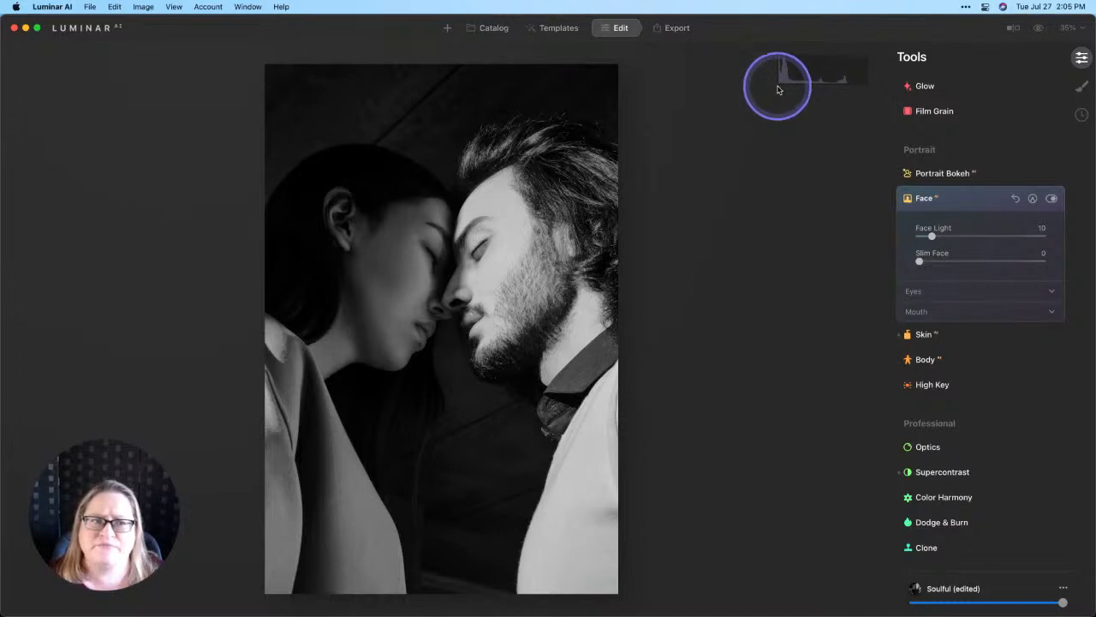
key(j)
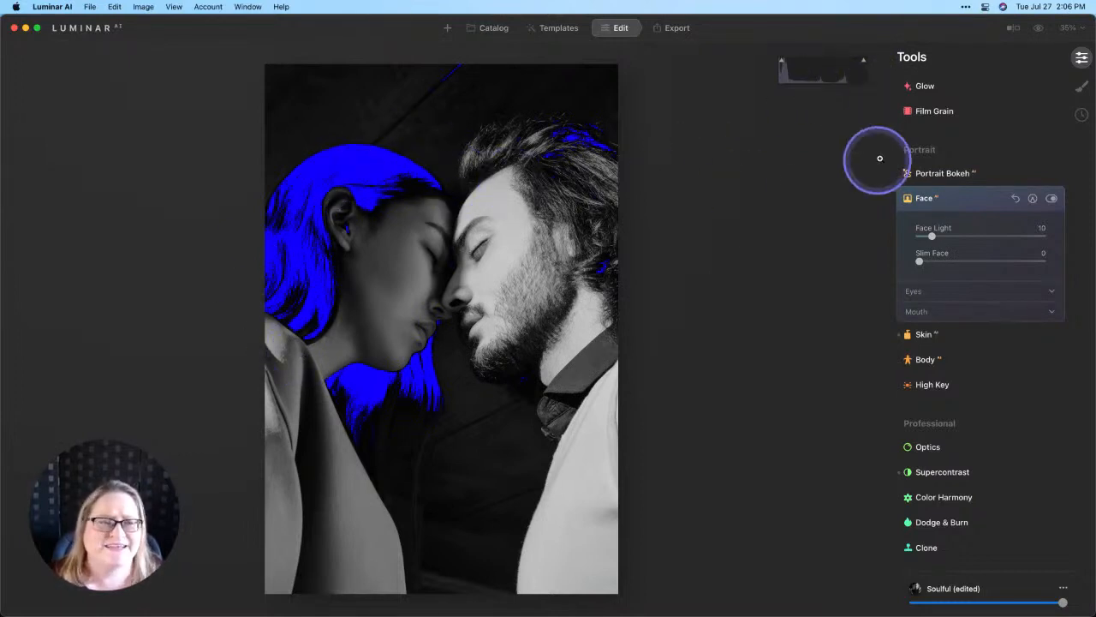
scroll(992, 254, up, 15)
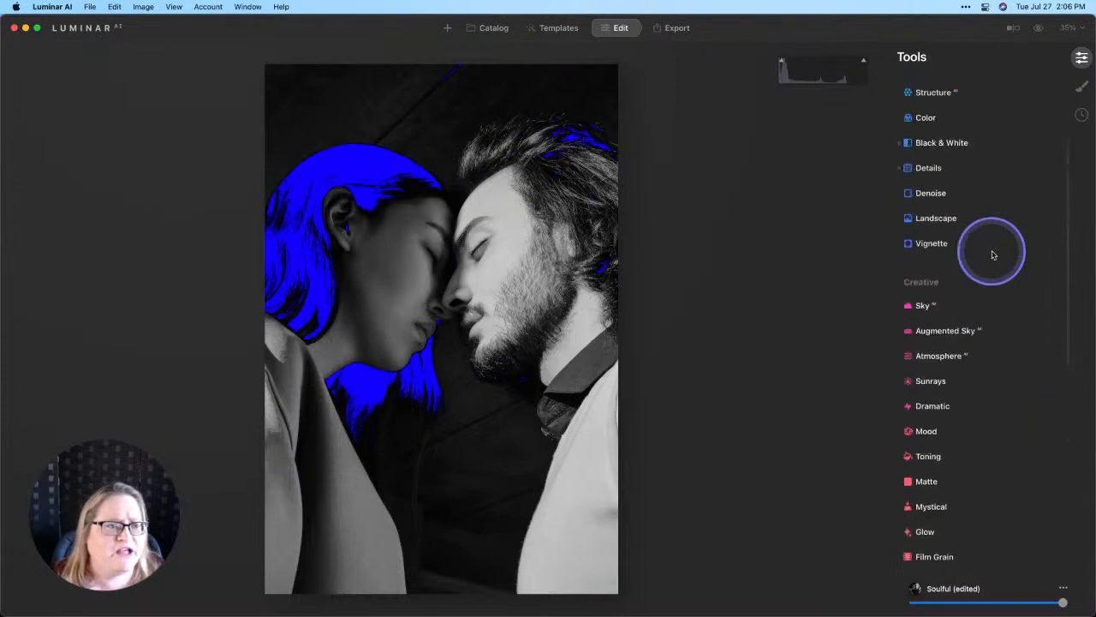
Step: In the Light tool, hide the clipping warnings and set Shadows to 38 and Whites to 16
click(935, 184)
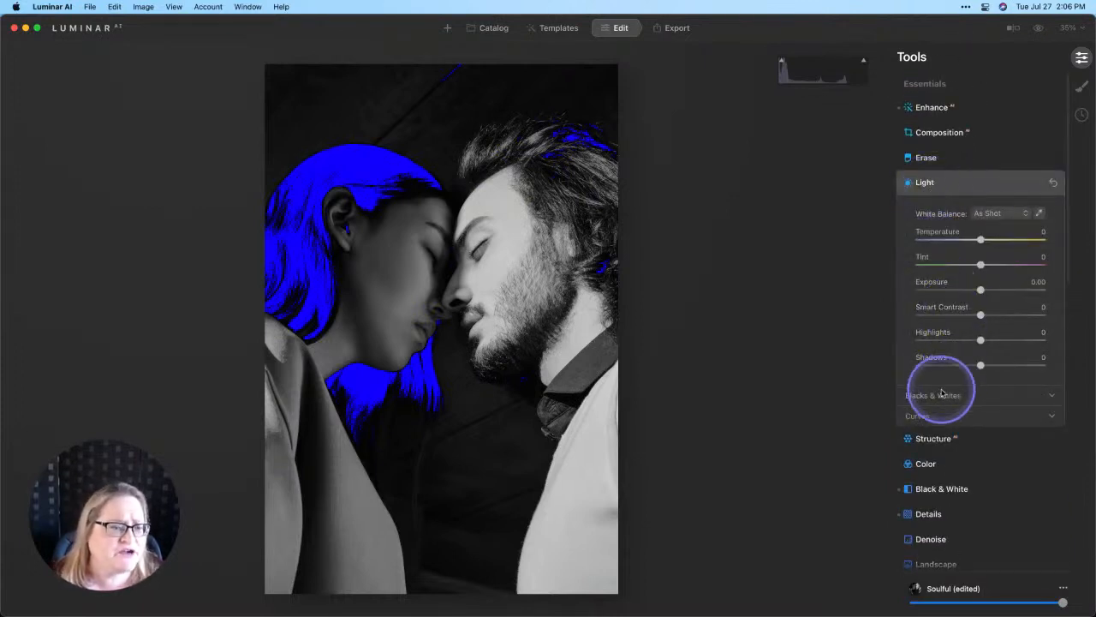
click(942, 394)
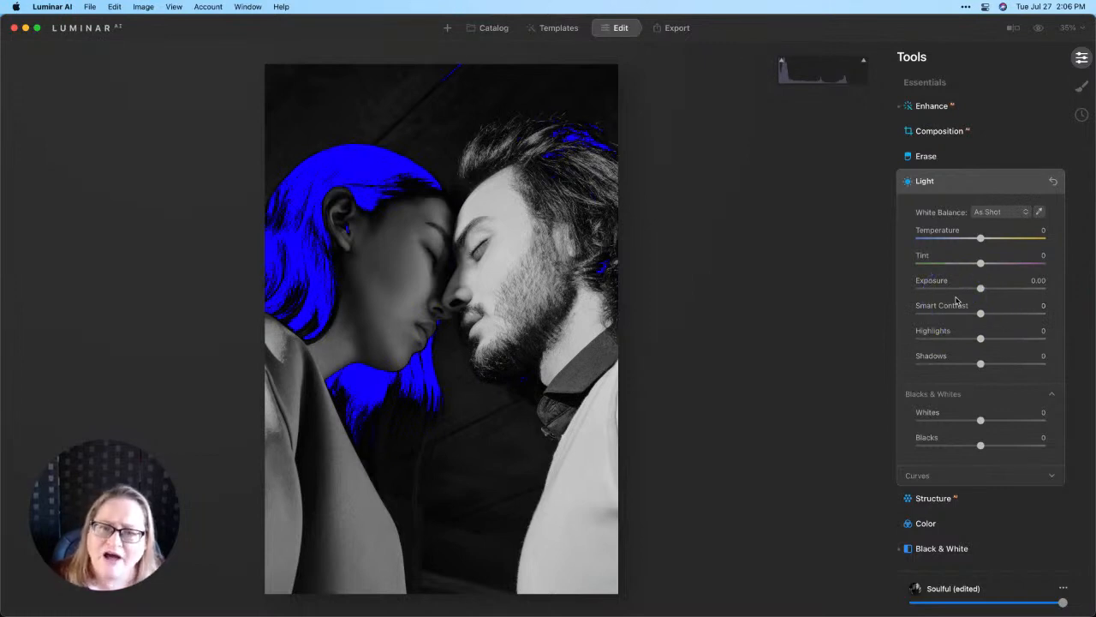
key(j)
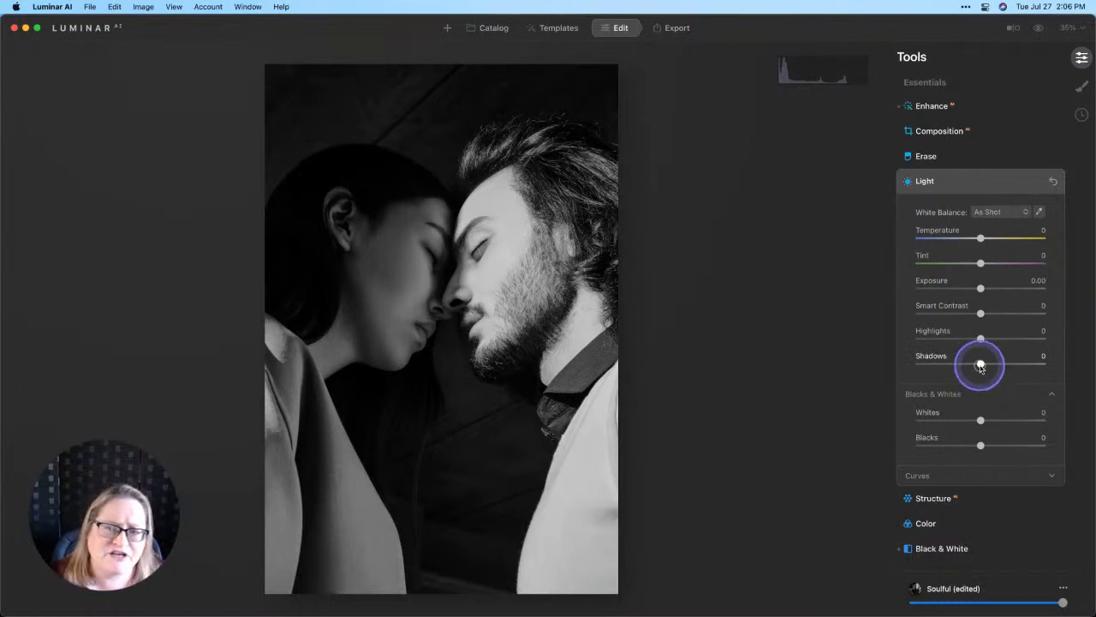
drag(980, 365, 1001, 367)
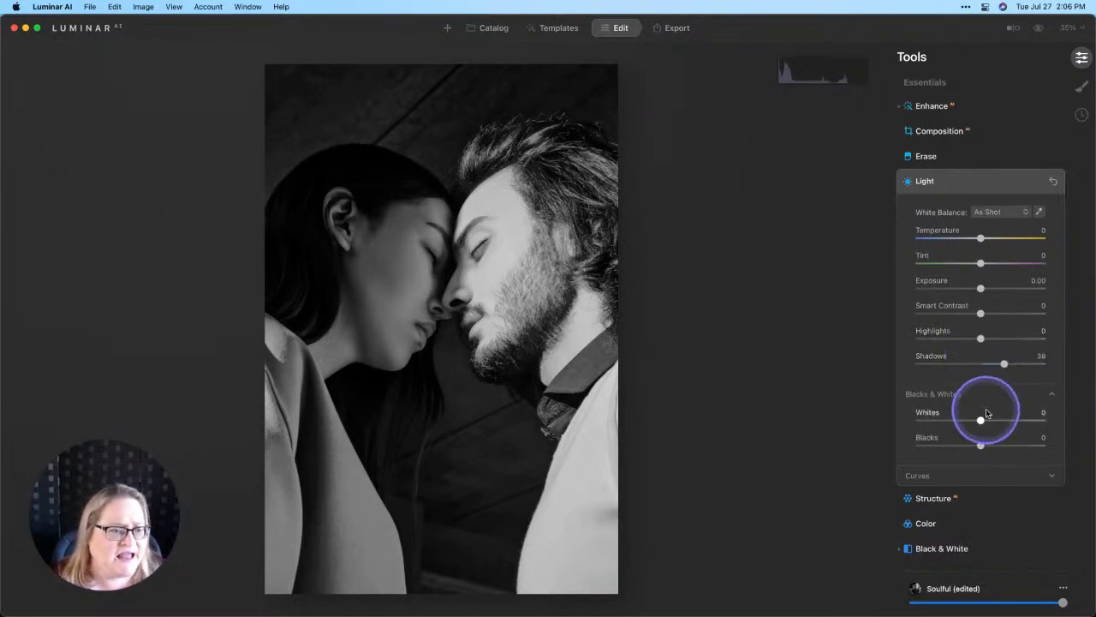
drag(983, 421, 991, 420)
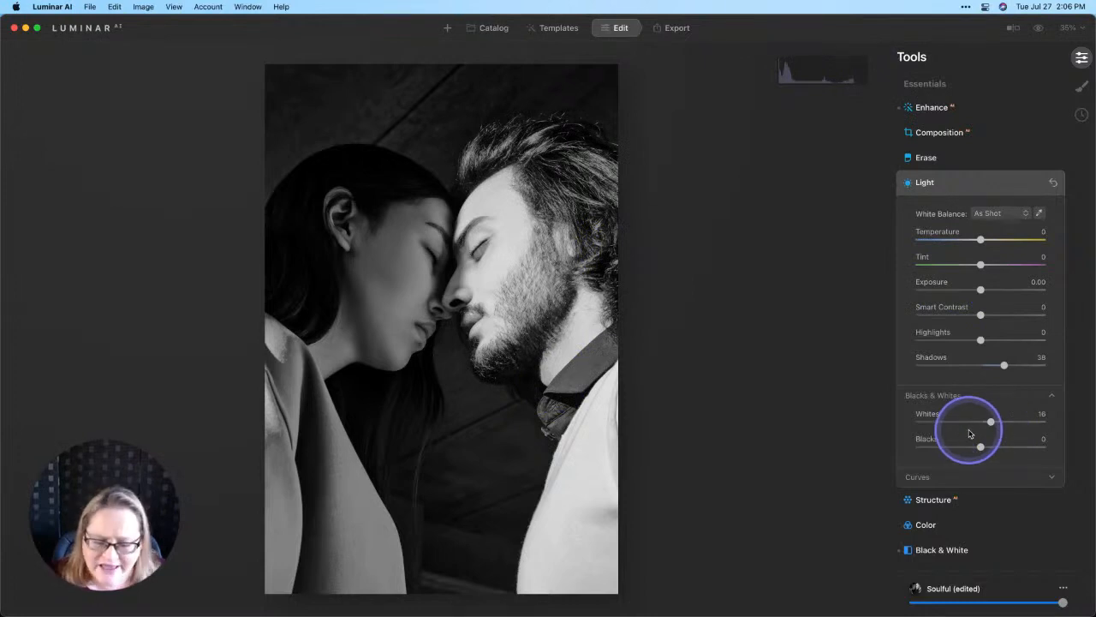
Step: Set Blacks to 47 in the Light tool and check the clipped areas with the clipping warnings on and off
key(j)
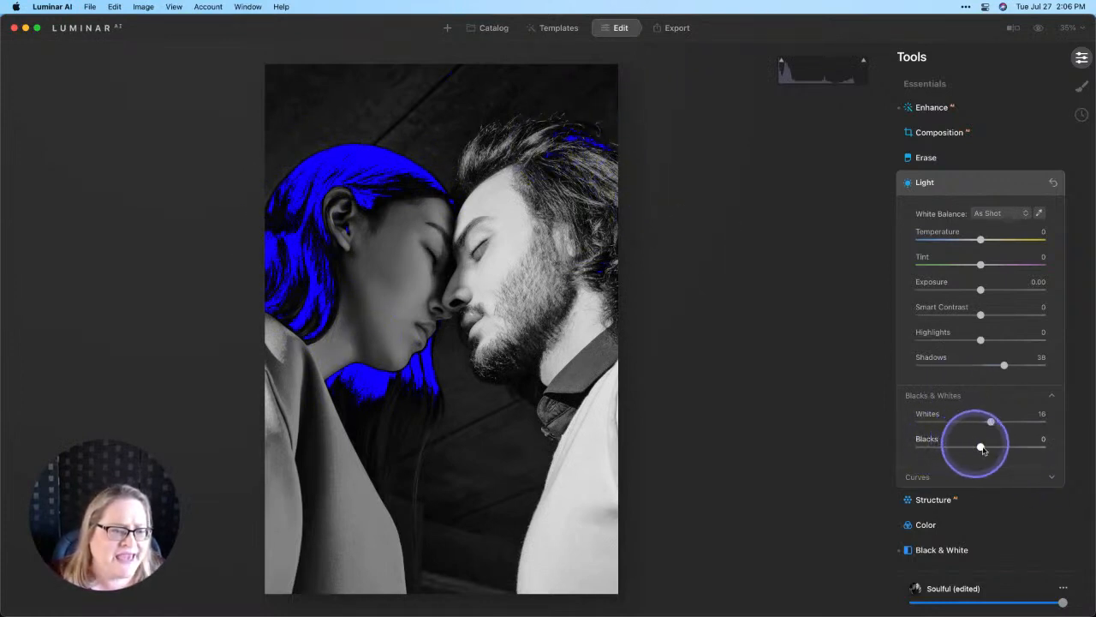
drag(982, 447, 1006, 449)
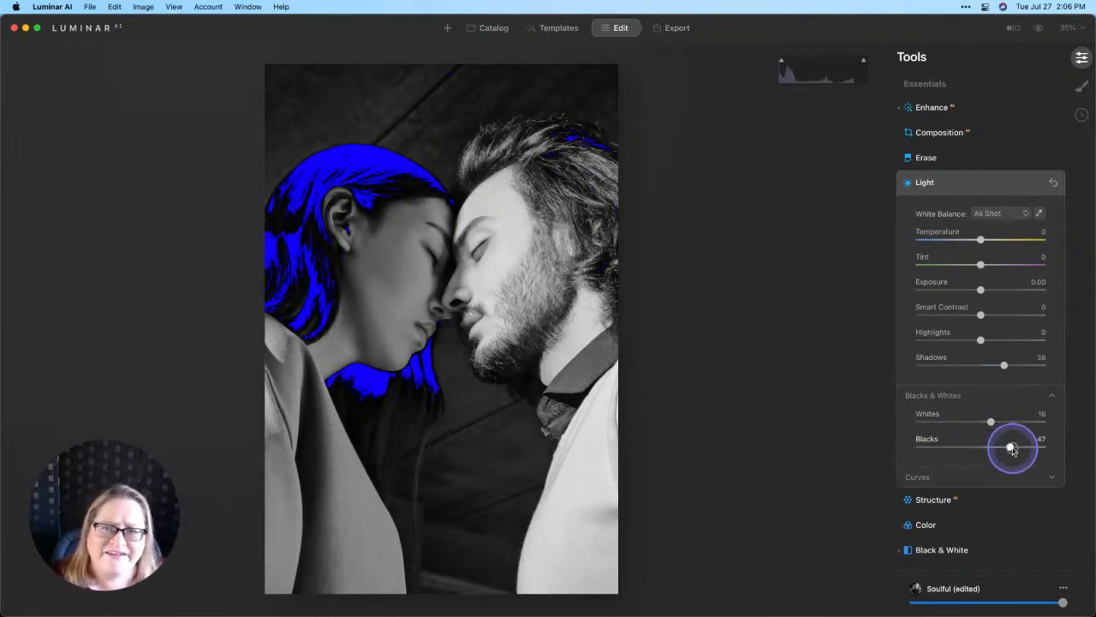
drag(1012, 448, 1012, 447)
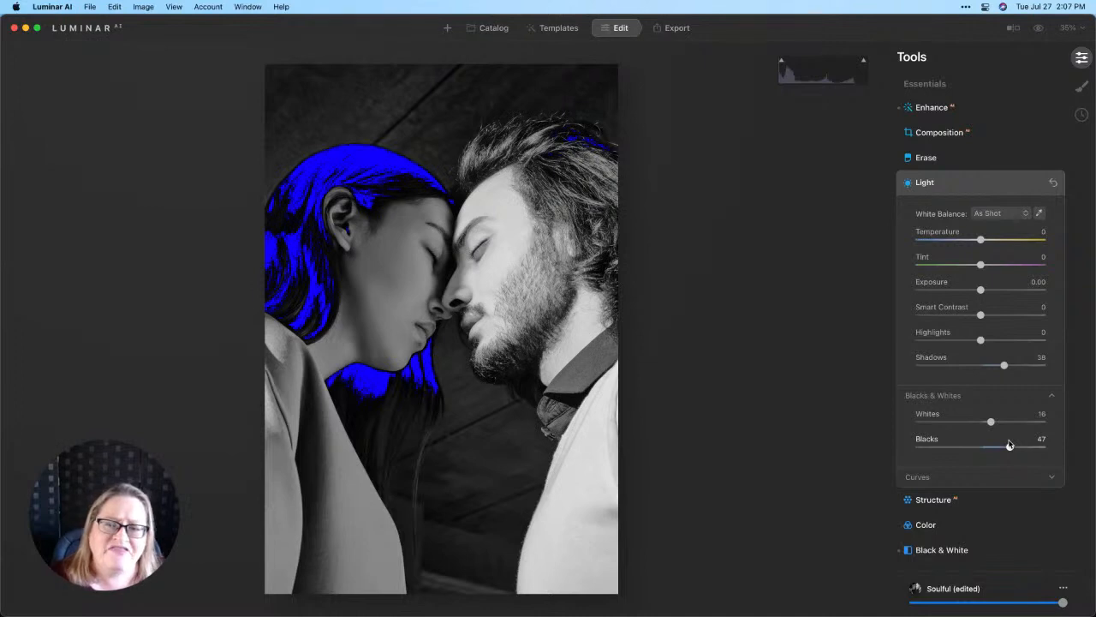
key(j)
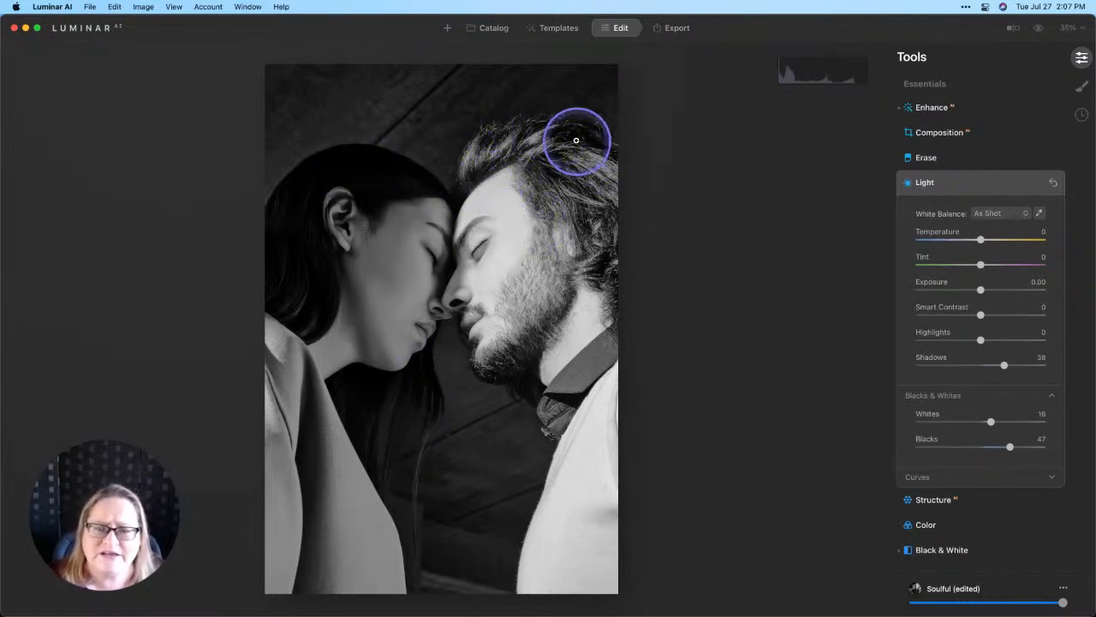
key(j)
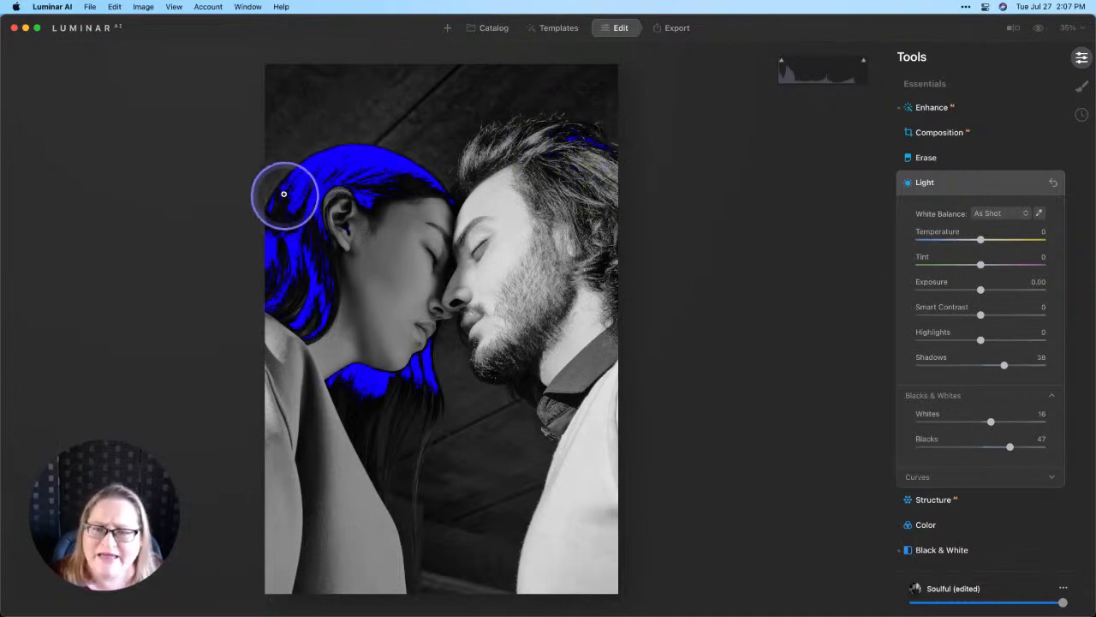
key(j)
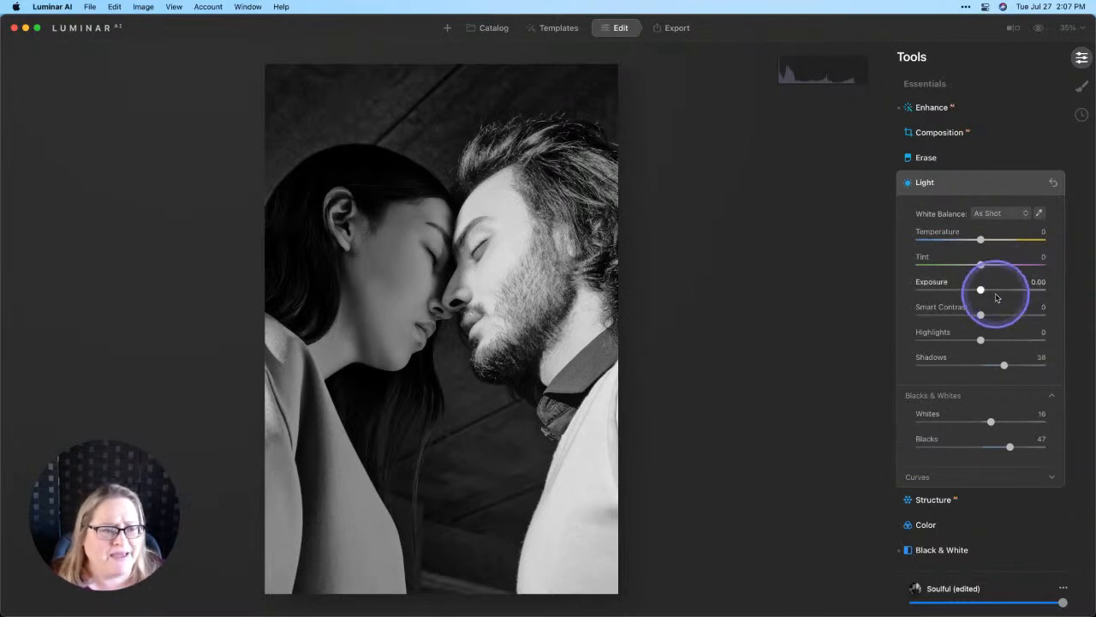
Step: Set Exposure to 0.20 in the Light tool and compare the edited portrait with the original
drag(980, 290, 984, 291)
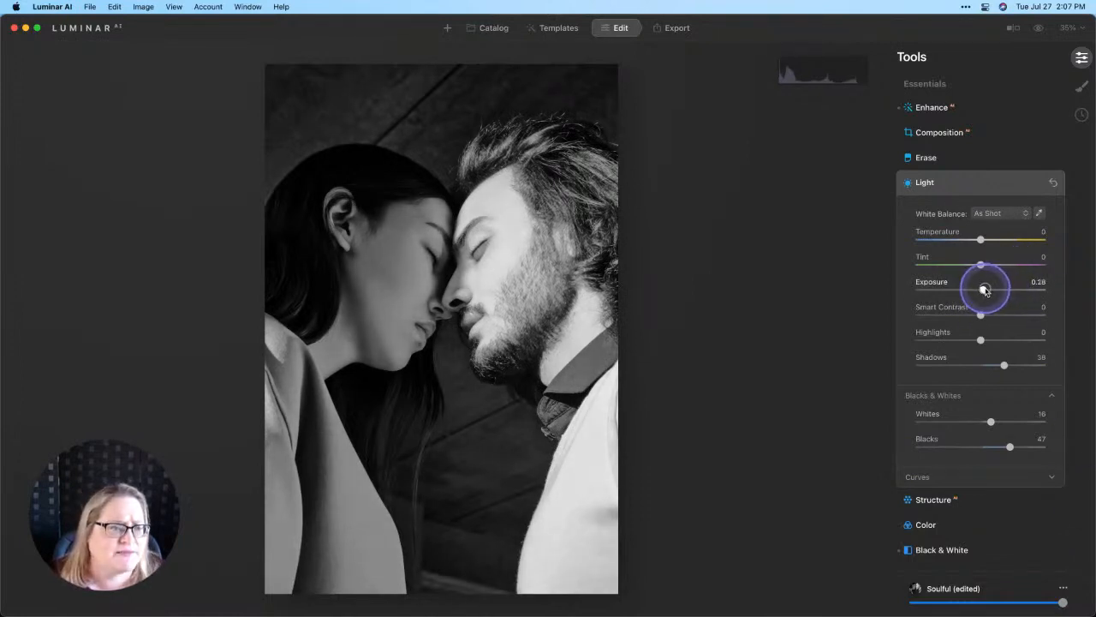
drag(986, 290, 985, 290)
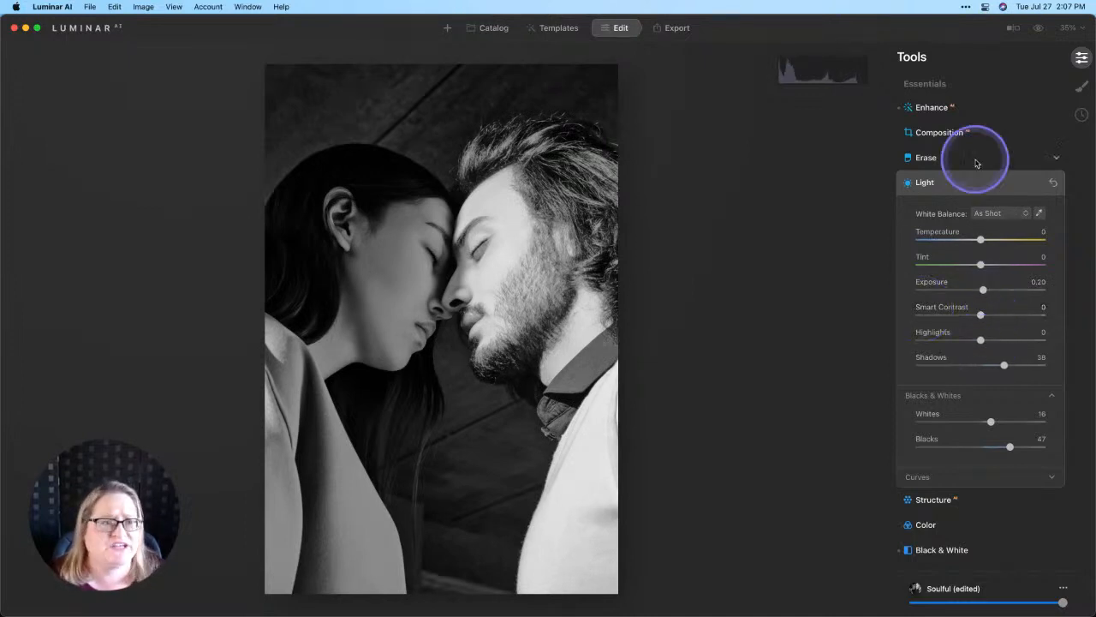
click(1036, 29)
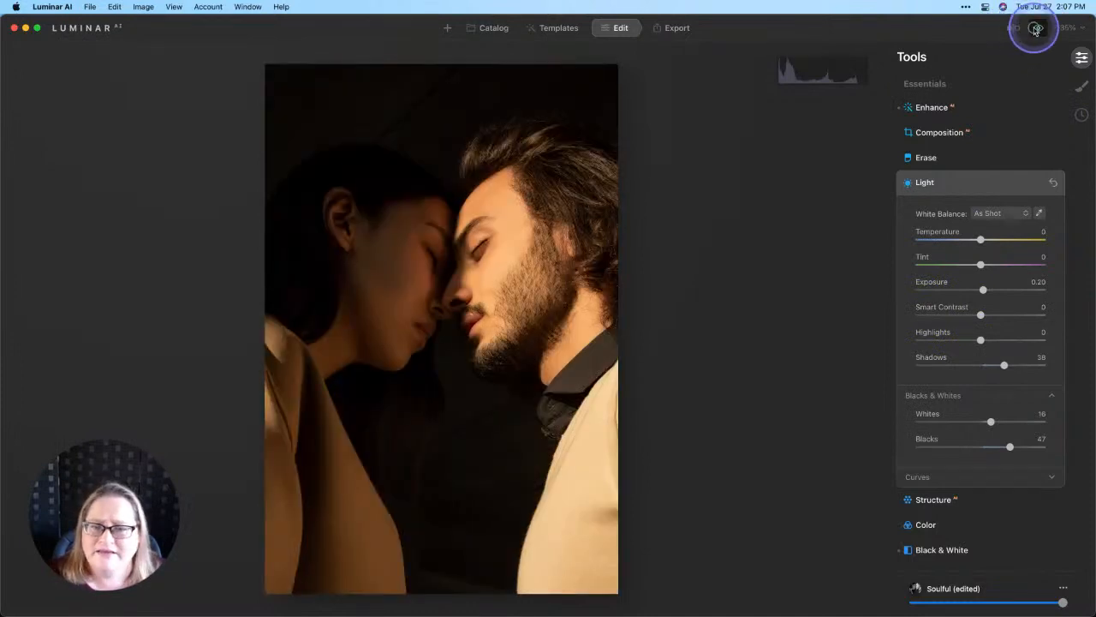
click(1037, 29)
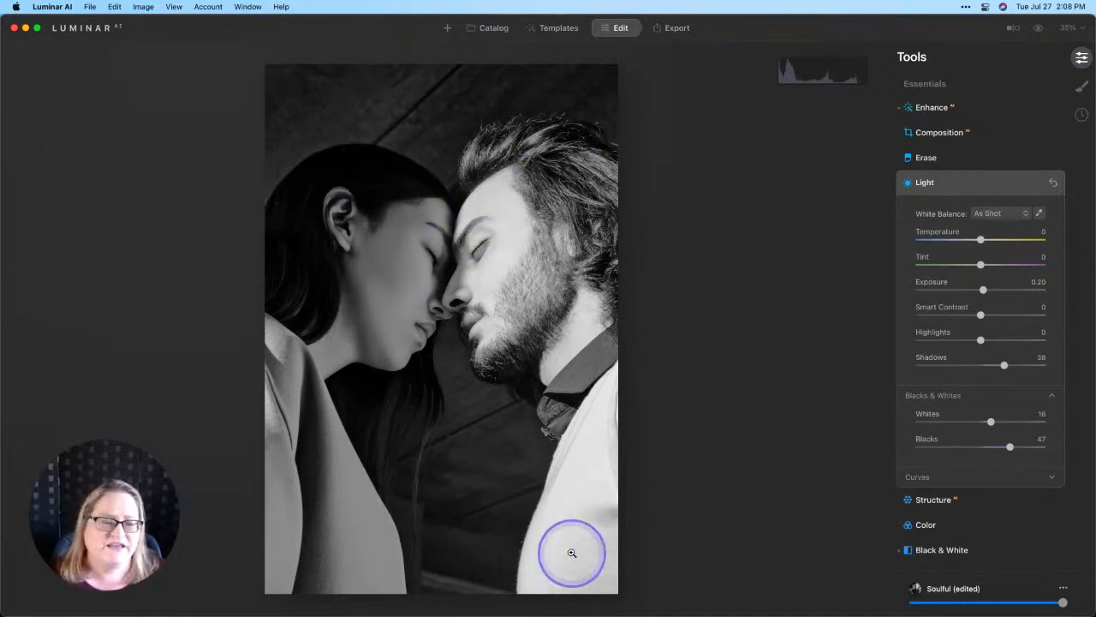
Step: Add a vignette with Amount -100, Feather 51 and Inner Light 10
scroll(916, 443, down, 2)
scroll(916, 442, down, 6)
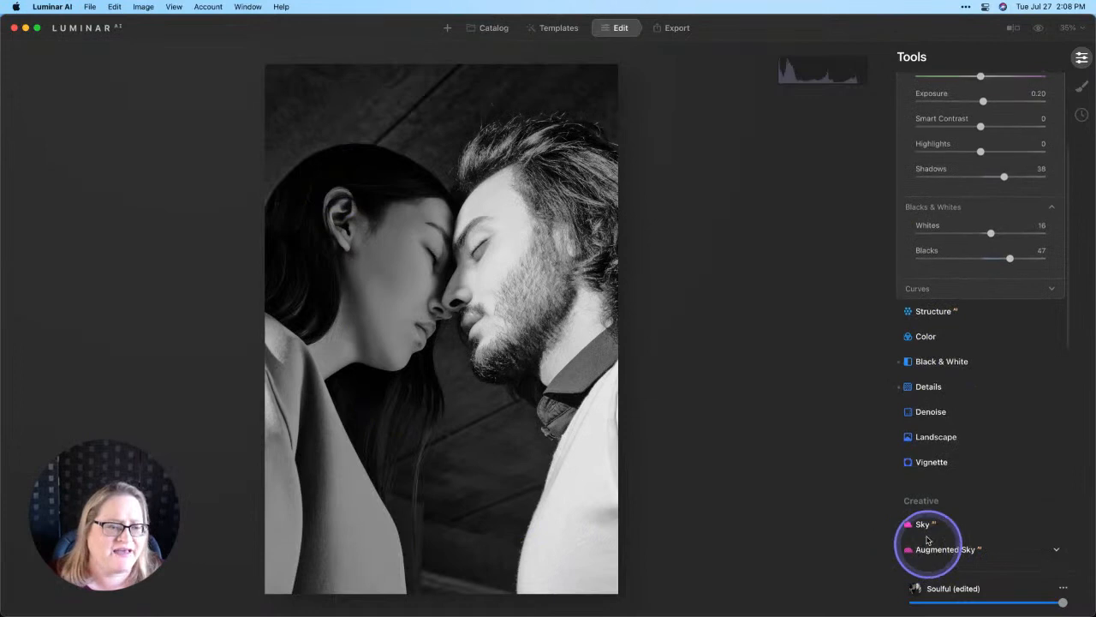
click(933, 462)
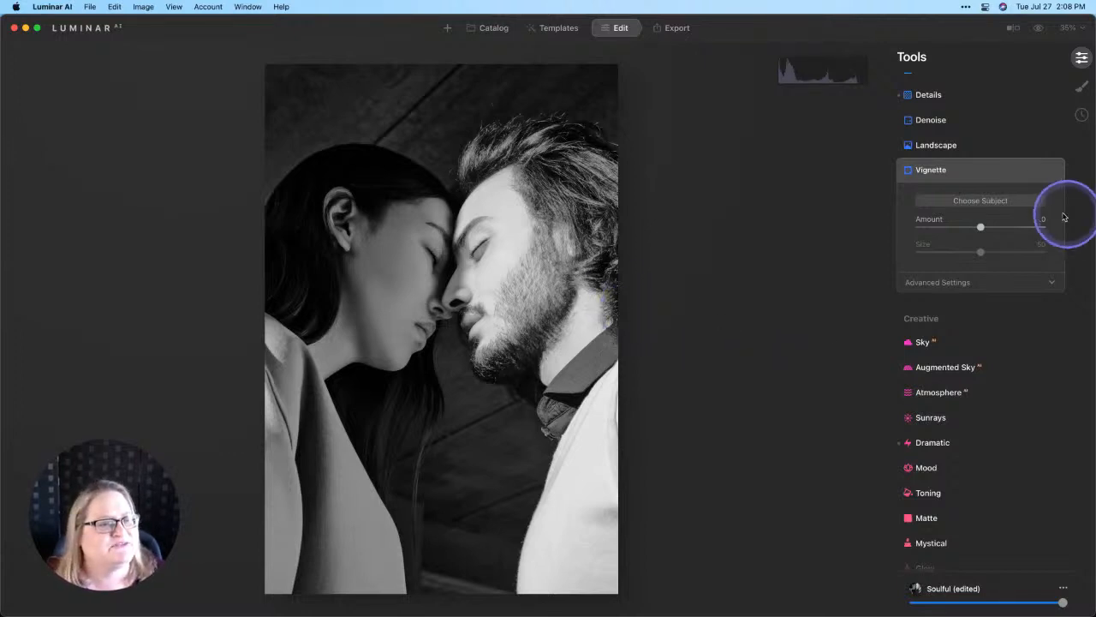
drag(982, 226, 901, 226)
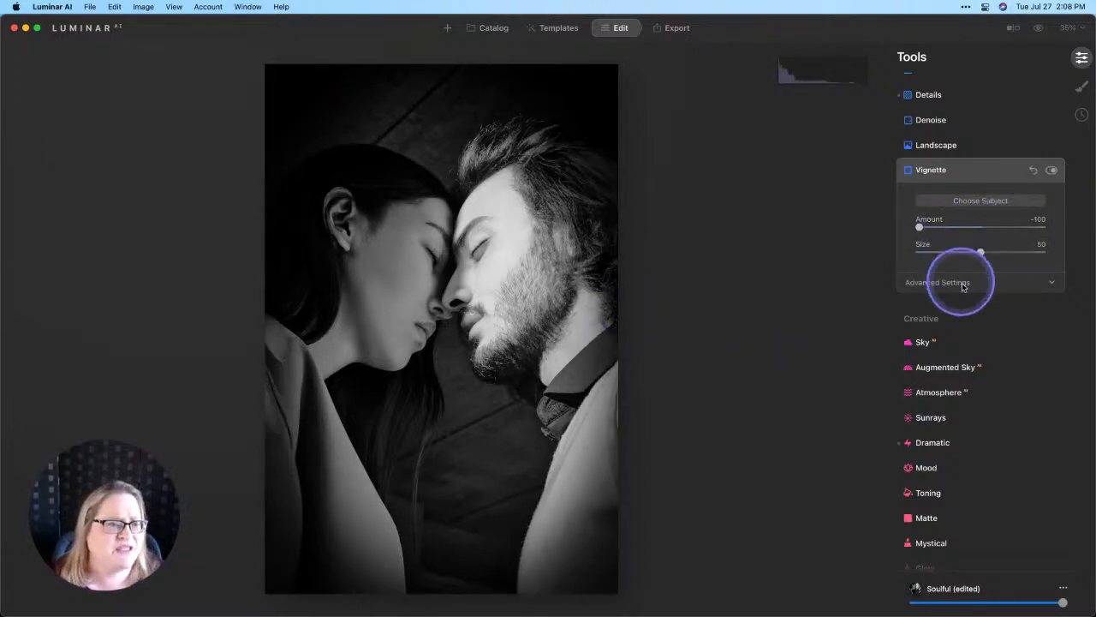
click(962, 283)
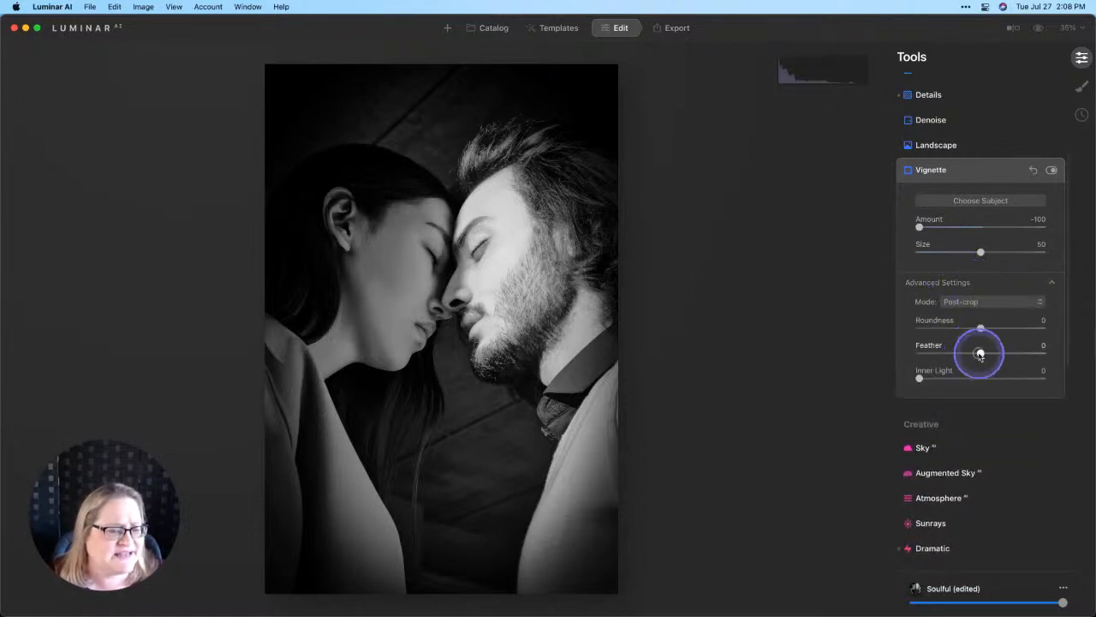
drag(981, 352, 1012, 355)
click(919, 378)
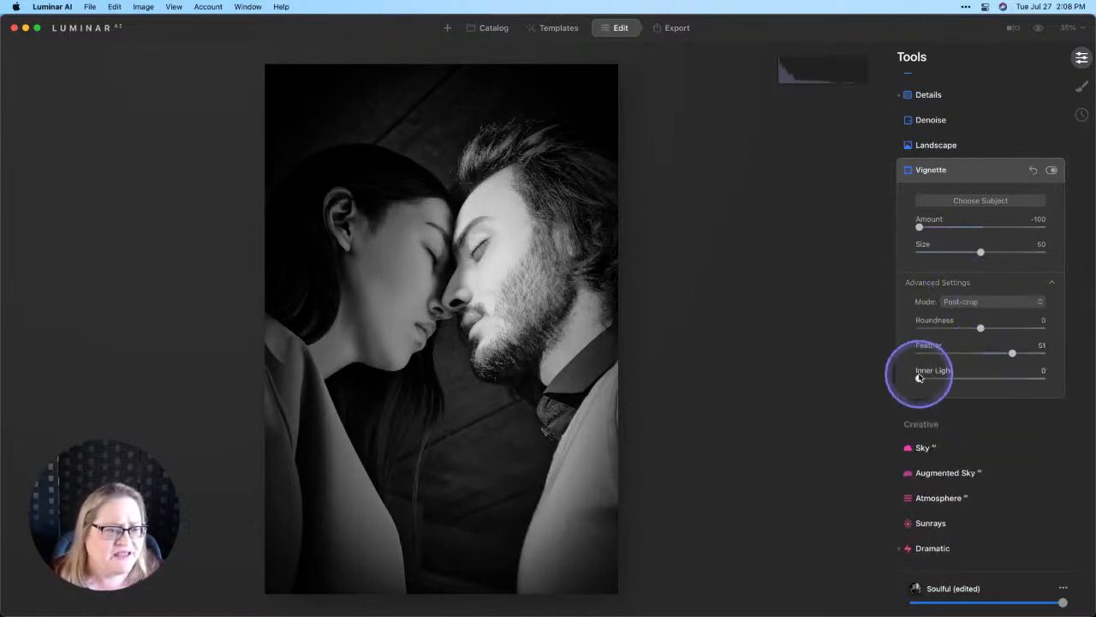
drag(922, 383, 932, 381)
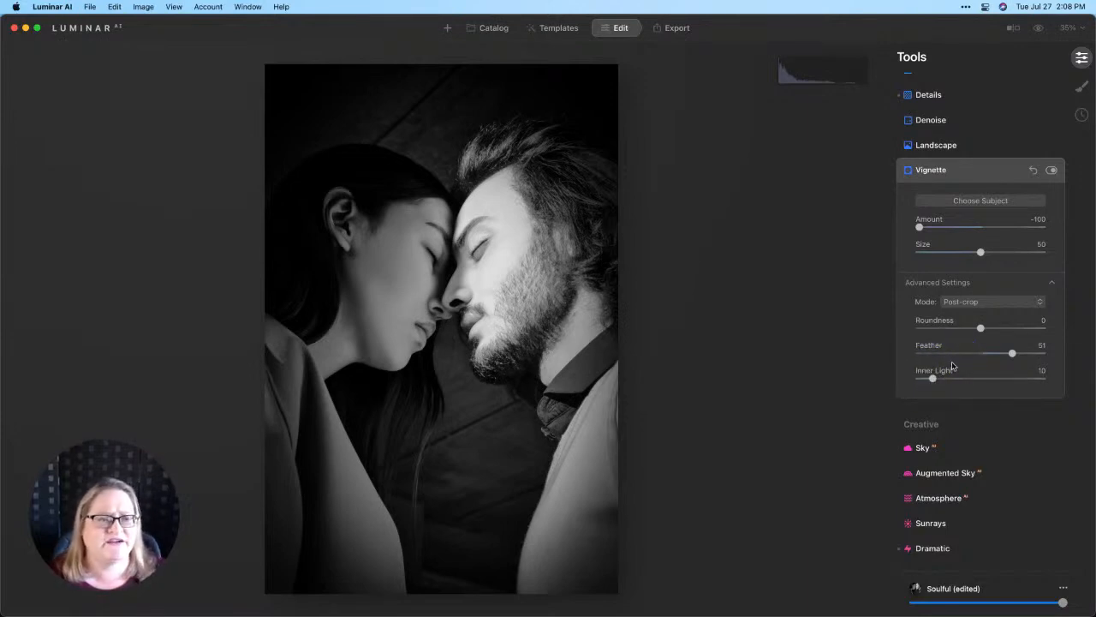
Step: Center the vignette between the couple's faces and set its Amount to -59
click(990, 202)
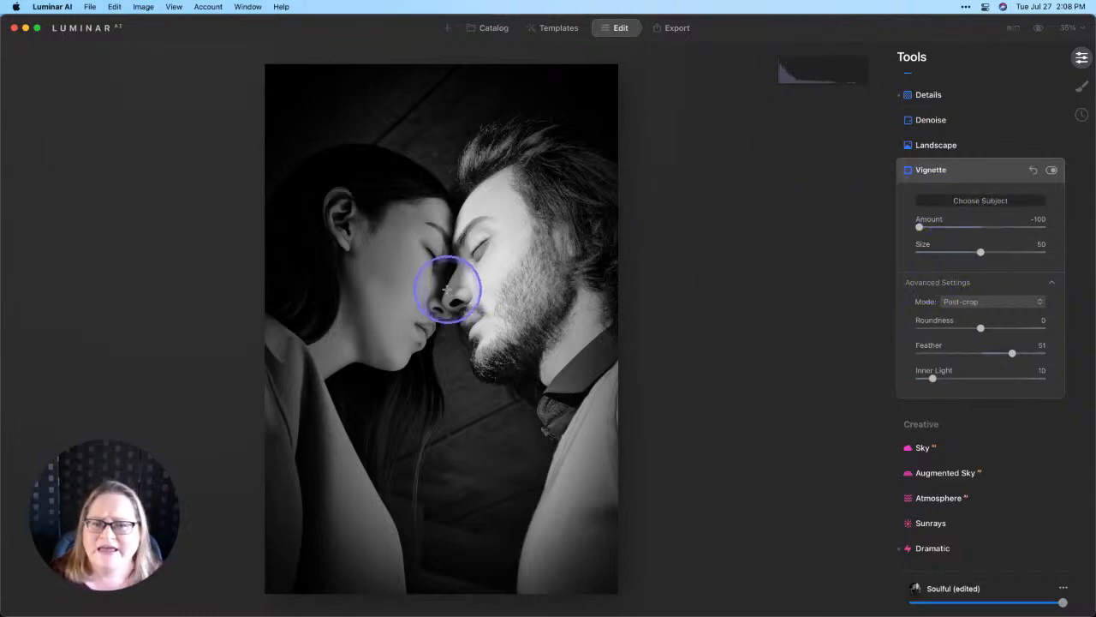
click(440, 282)
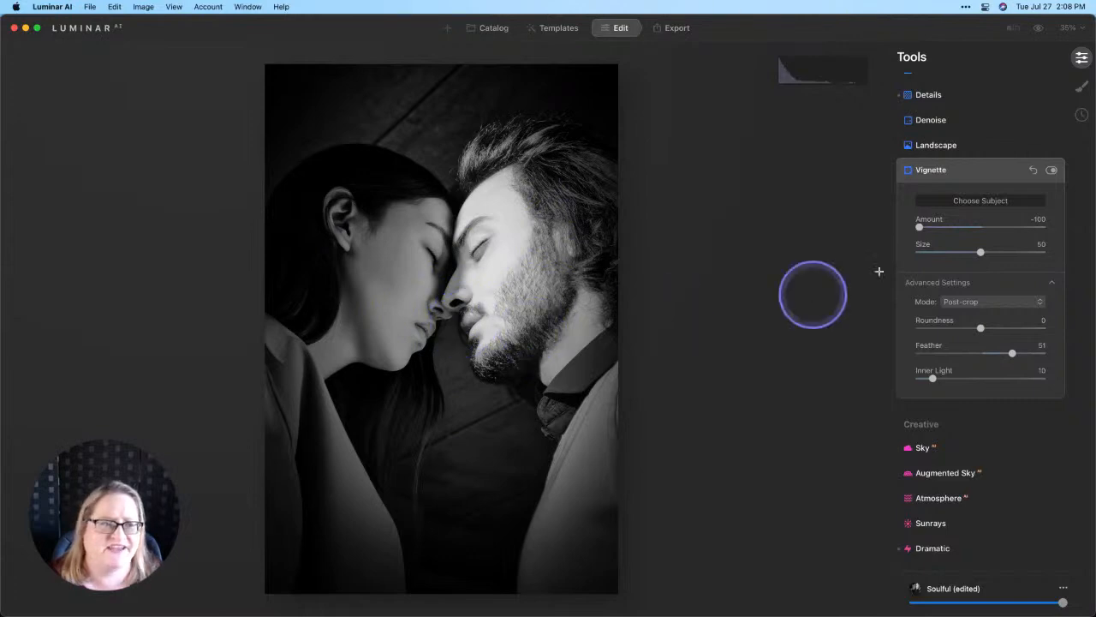
mouse_move(924, 230)
mouse_down()
mouse_move(966, 232)
mouse_move(946, 232)
mouse_up()
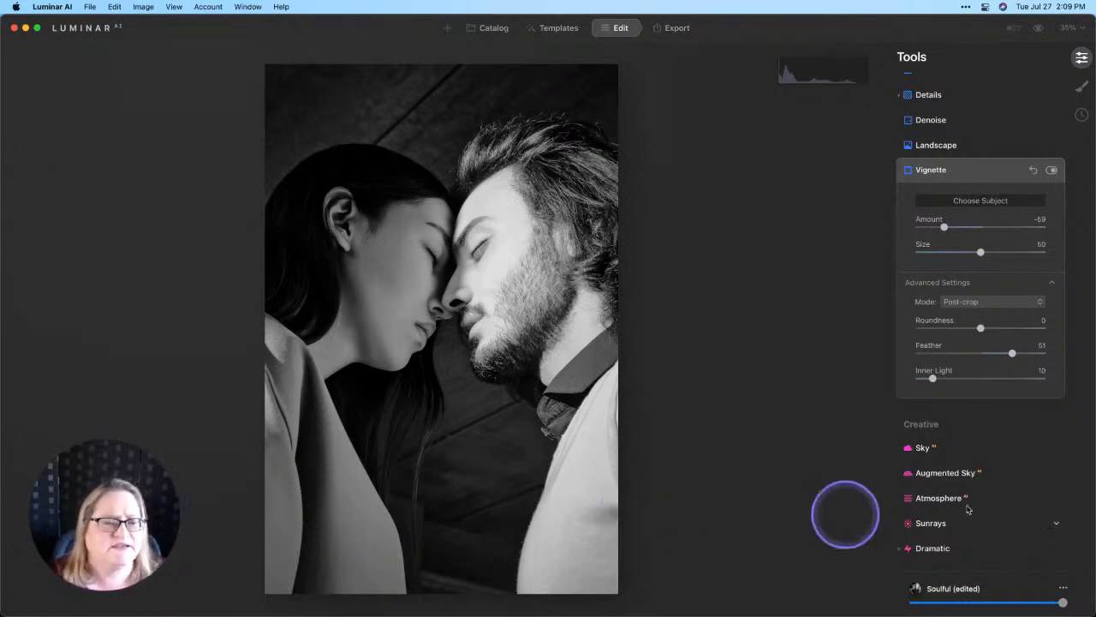
Step: Set up the Dodge & Burn tool to Darken with a Strength of 10
scroll(1040, 399, down, 10)
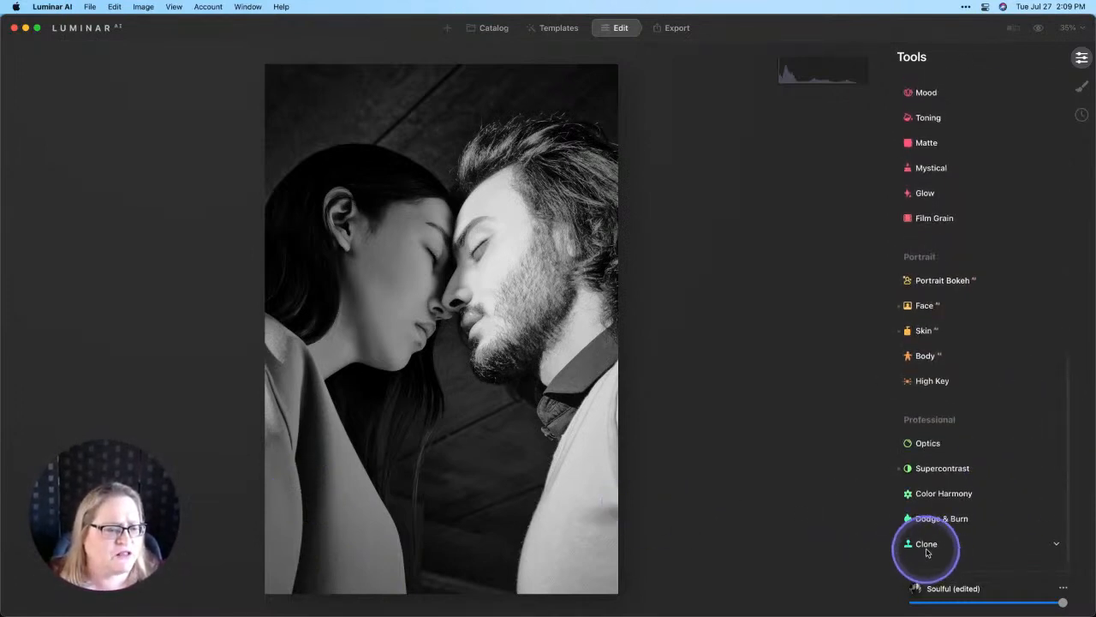
click(934, 550)
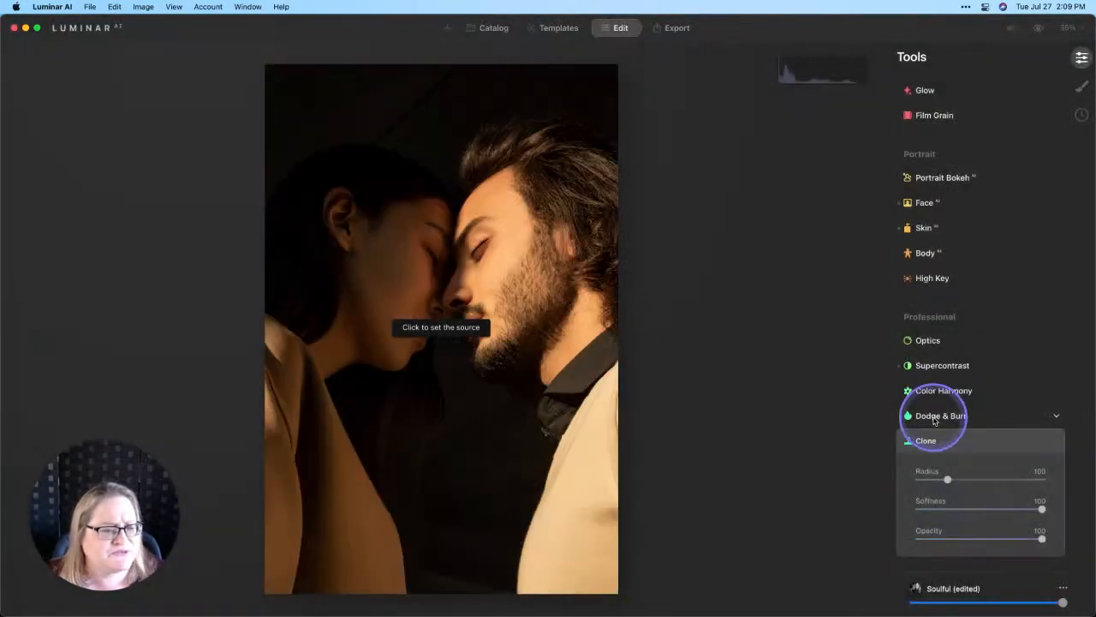
click(930, 415)
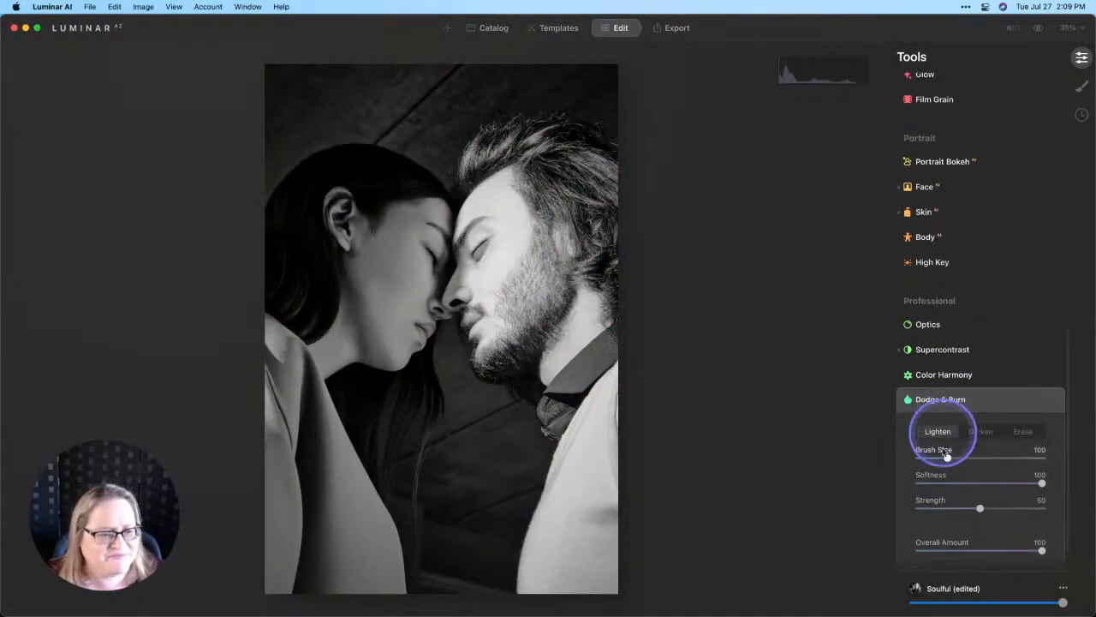
click(982, 433)
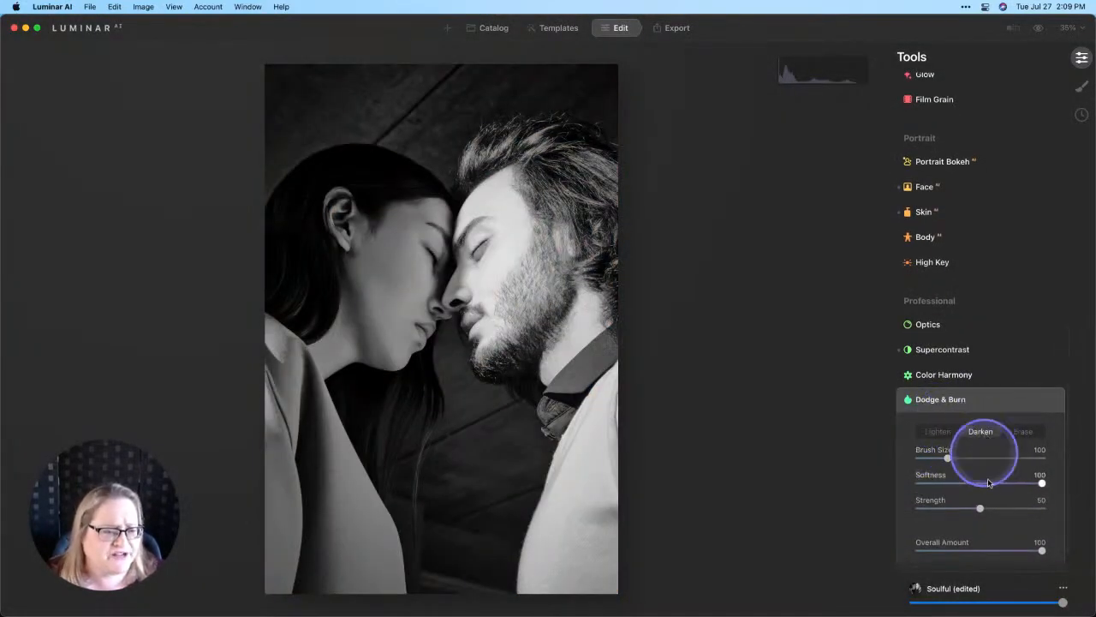
click(980, 509)
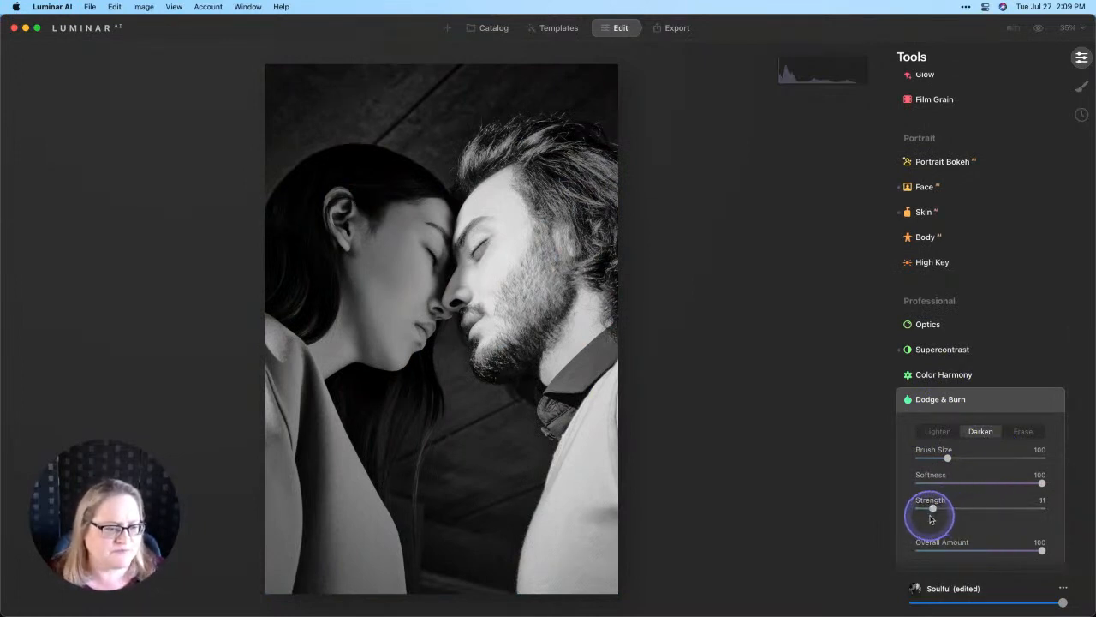
drag(933, 510, 931, 510)
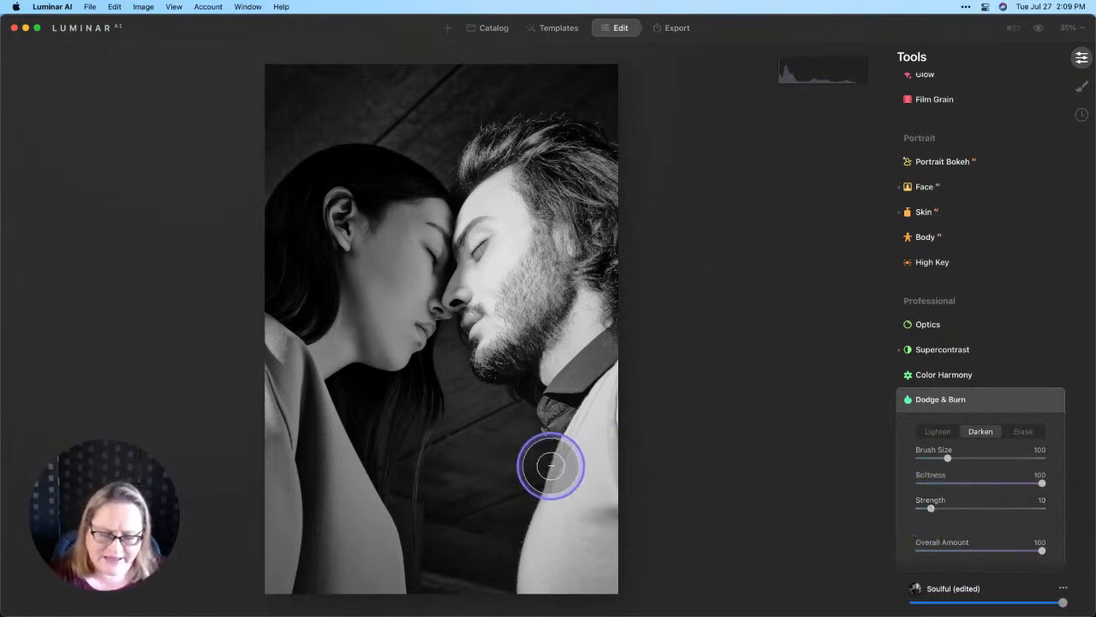
Step: Set the Darken brush size to 172 and paint over the man's white shirt to darken it
key(bracketright)
key(bracketright)
key(bracketright)
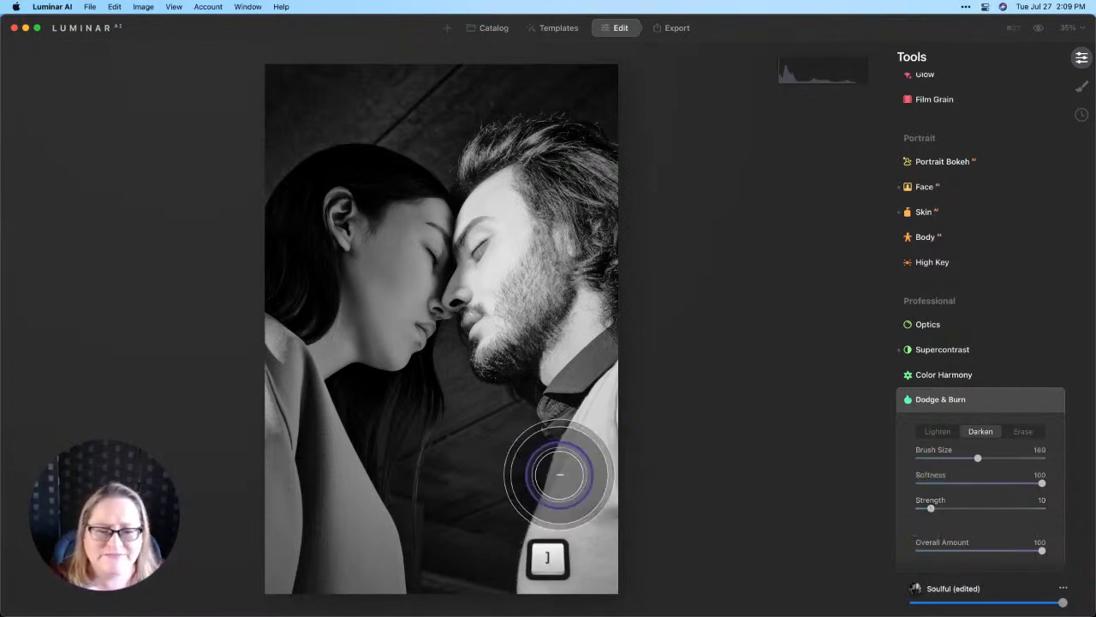
key(bracketleft)
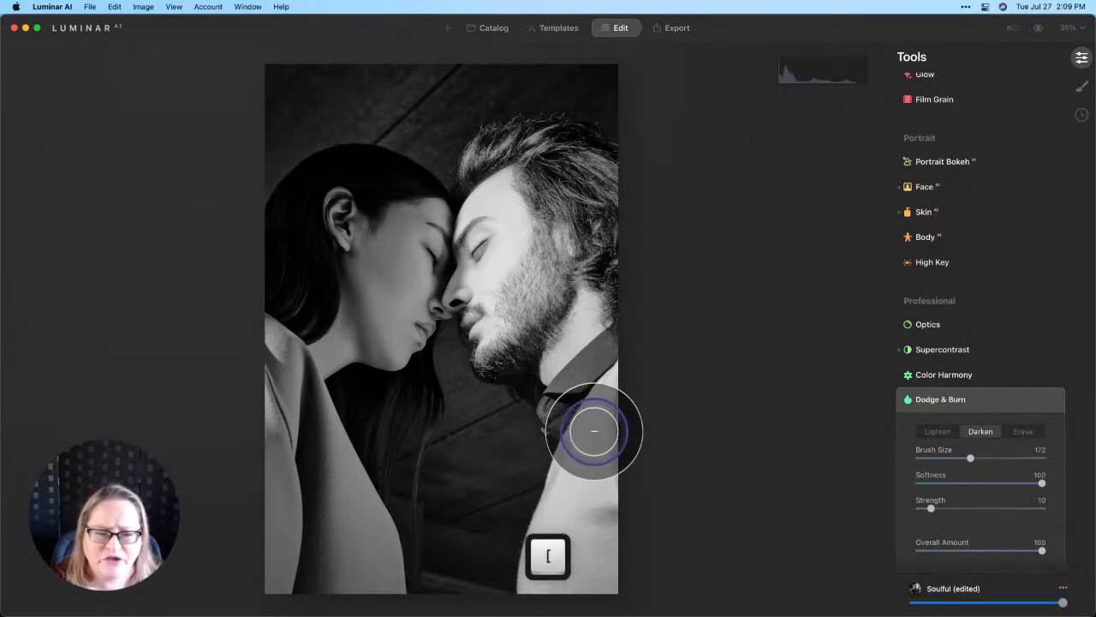
key(bracketright)
key(bracketleft)
key(bracketright)
key(bracketright)
key(bracketleft)
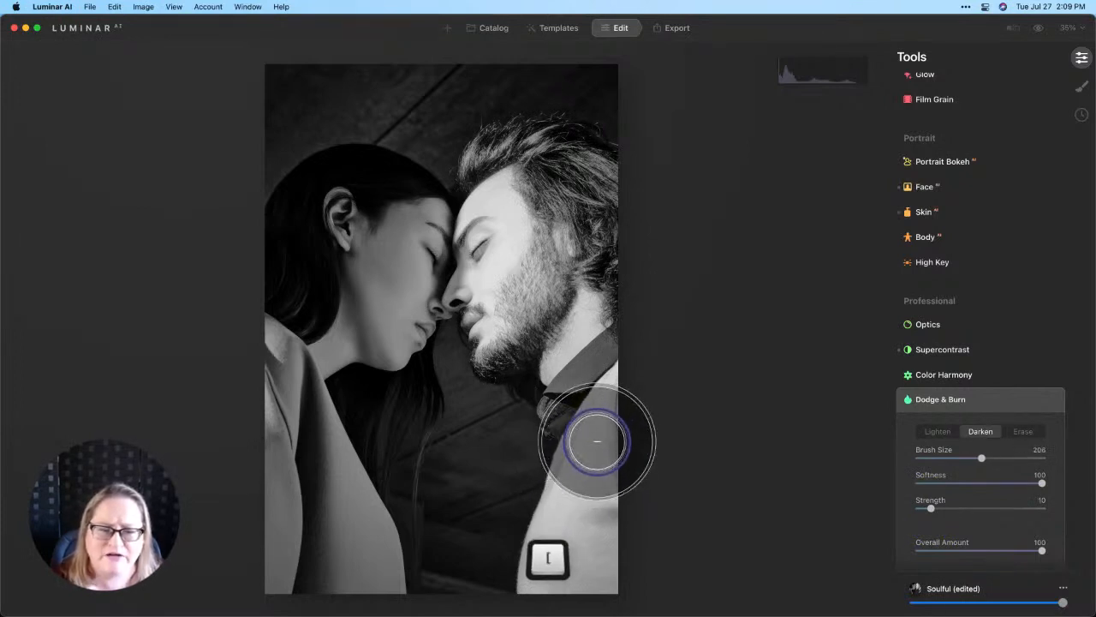
key(bracketleft)
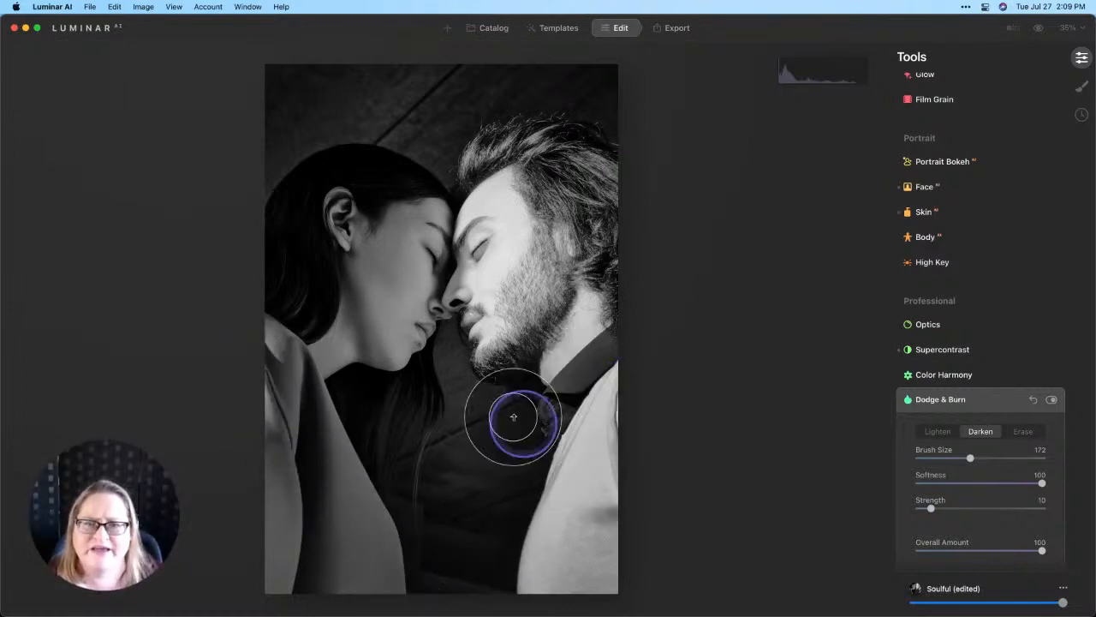
Step: Switch the Dodge & Burn brush to Lighten mode
click(937, 431)
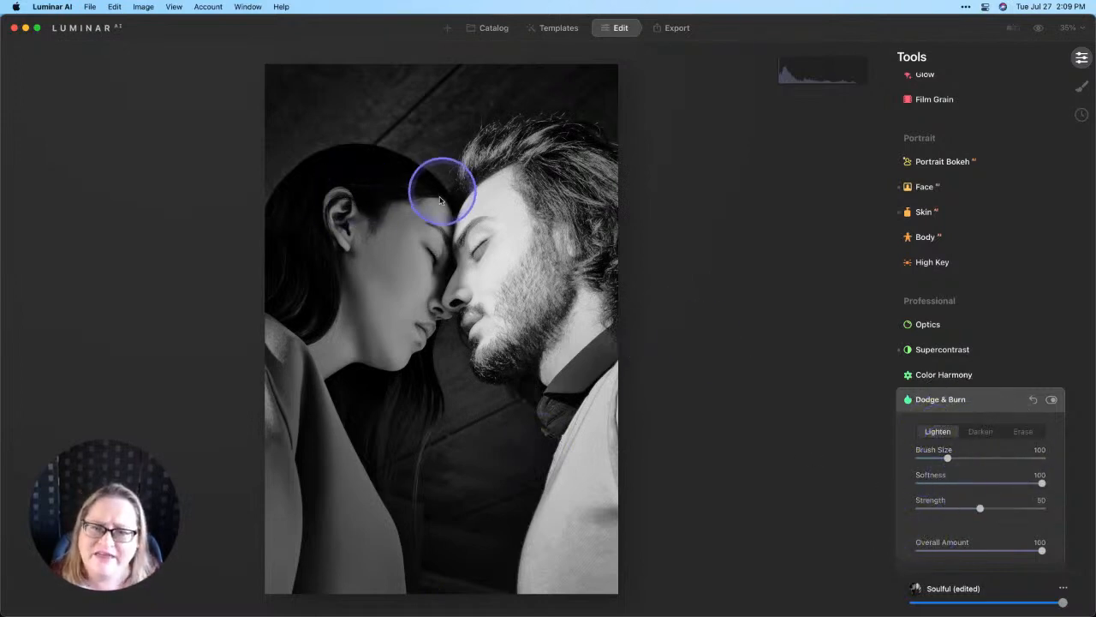
mouse_move(394, 202)
mouse_down()
mouse_move(377, 228)
mouse_move(375, 311)
mouse_move(406, 321)
mouse_move(456, 268)
mouse_move(416, 227)
mouse_move(400, 318)
mouse_move(441, 335)
mouse_up()
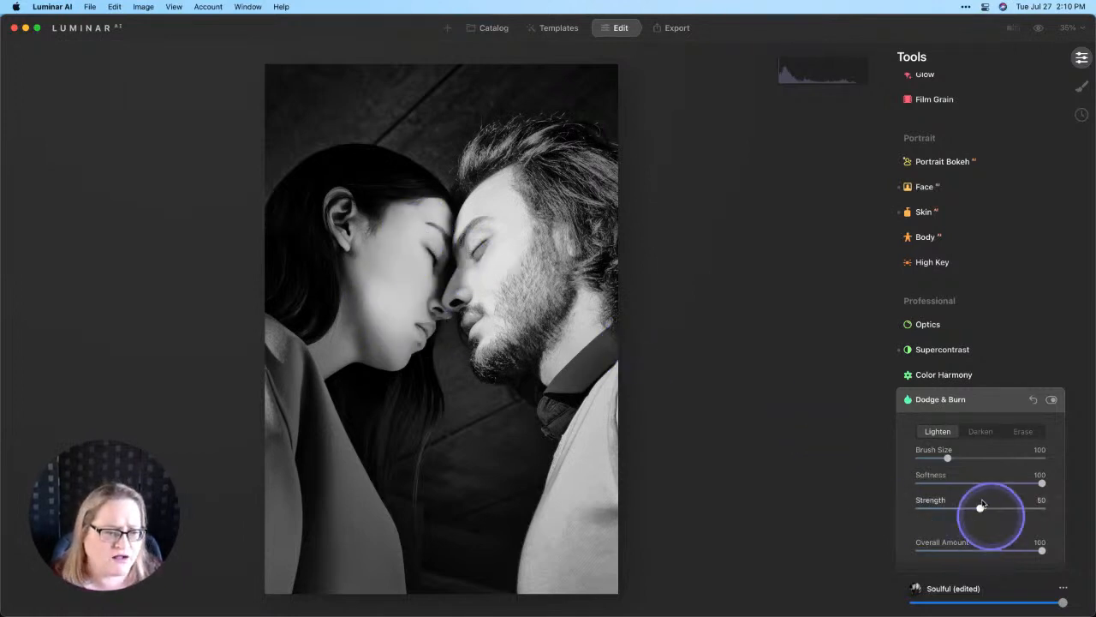
key(super+z)
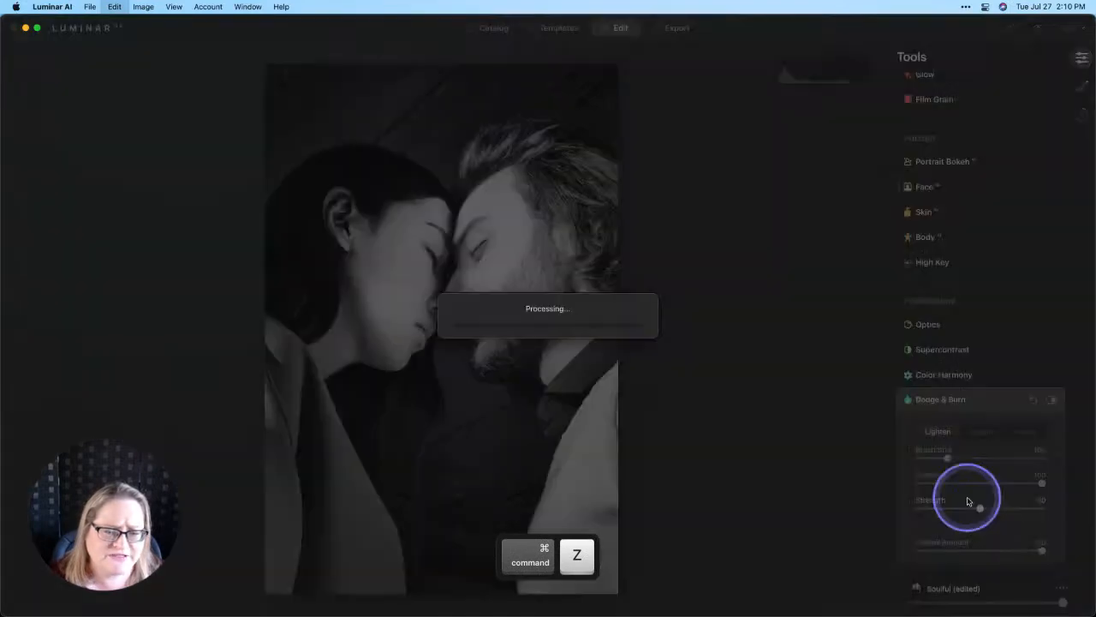
key(super+z)
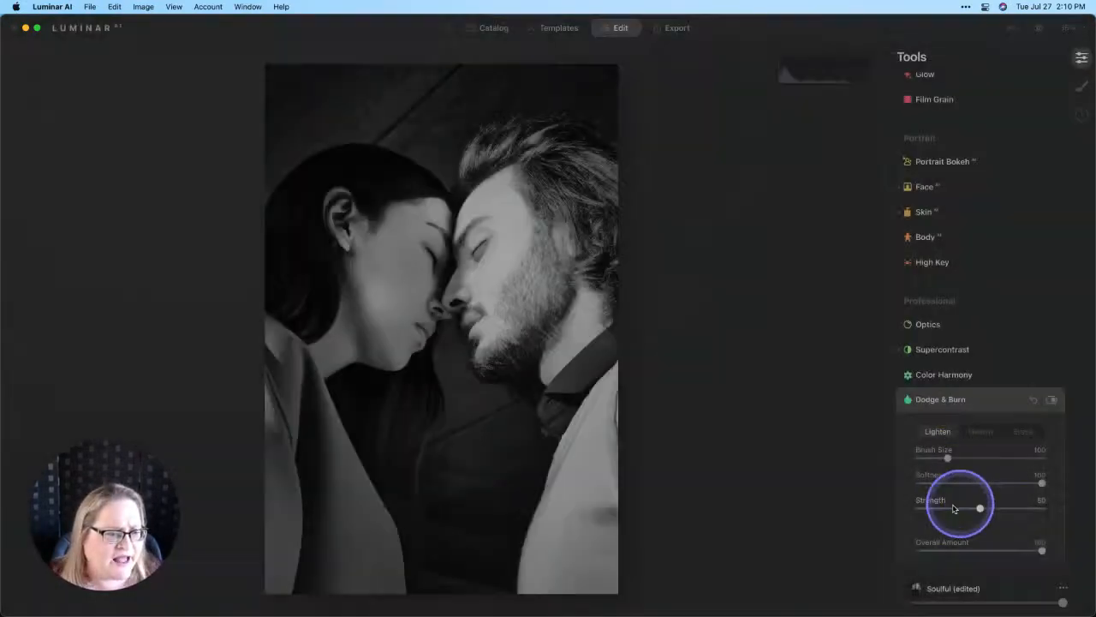
Step: Set the Lighten brush to Strength 10 and size 112, and paint over the woman's face to brighten it
drag(982, 511, 958, 514)
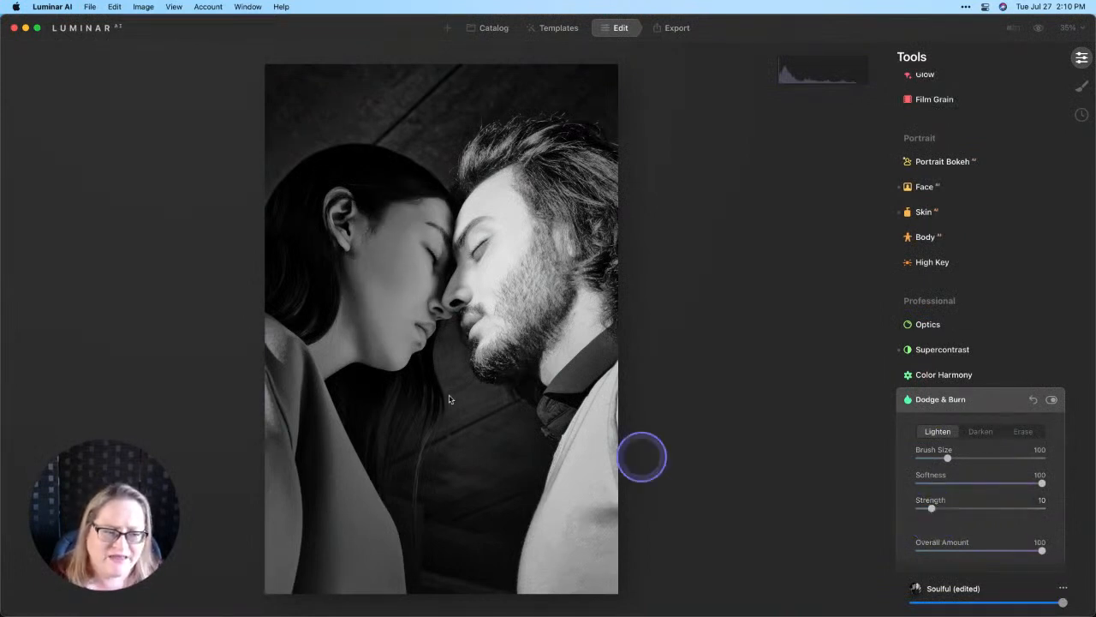
key(bracketright)
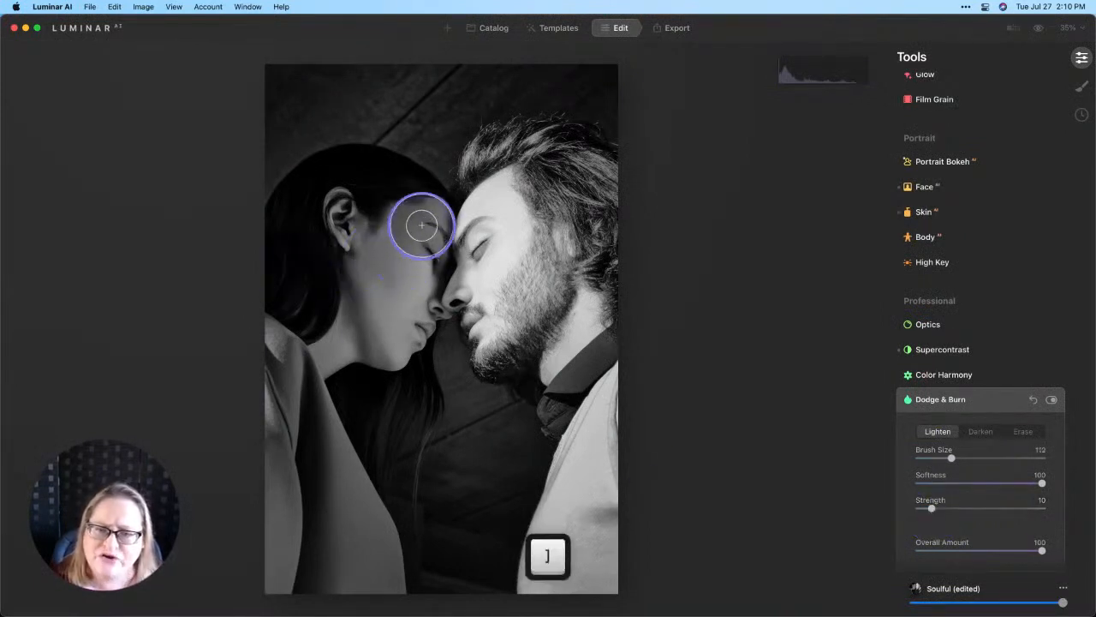
mouse_move(415, 226)
mouse_down()
mouse_move(385, 307)
mouse_move(398, 333)
mouse_move(379, 319)
mouse_up()
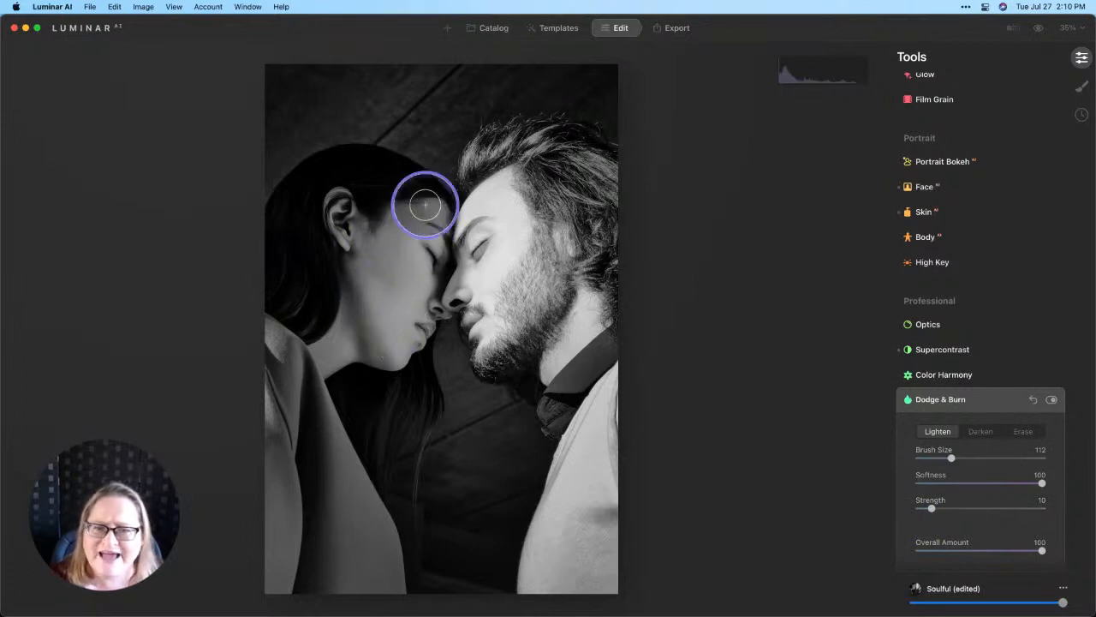
mouse_move(367, 218)
mouse_down()
mouse_move(363, 310)
mouse_move(383, 334)
mouse_up()
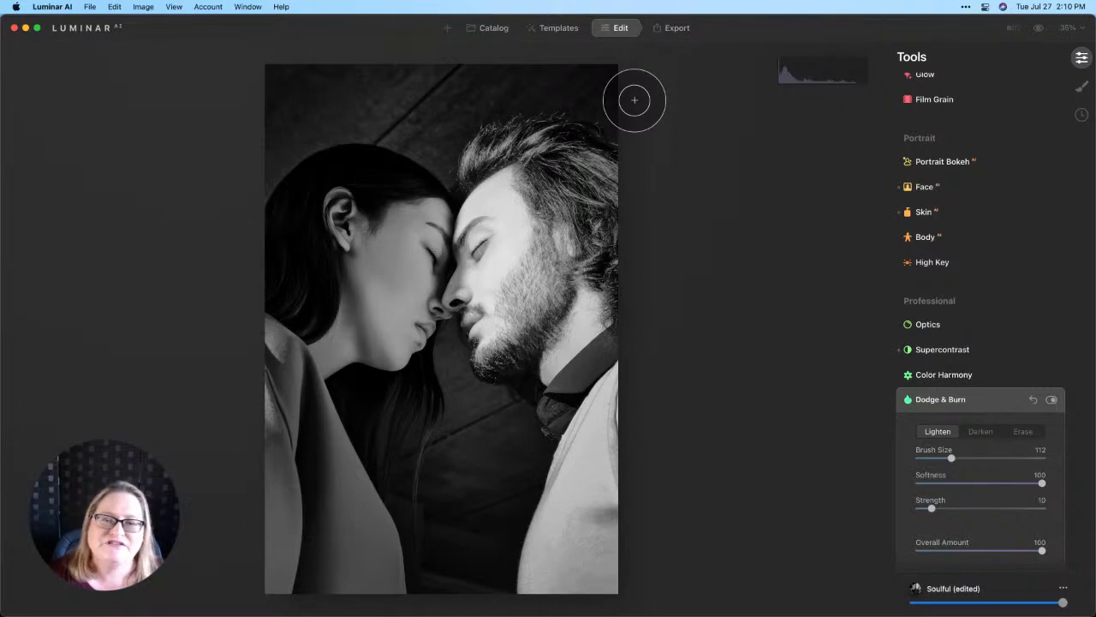
mouse_move(635, 100)
mouse_down()
mouse_move(469, 140)
mouse_move(414, 141)
mouse_move(395, 128)
mouse_move(455, 63)
mouse_move(383, 123)
mouse_move(468, 56)
mouse_move(704, 66)
mouse_up()
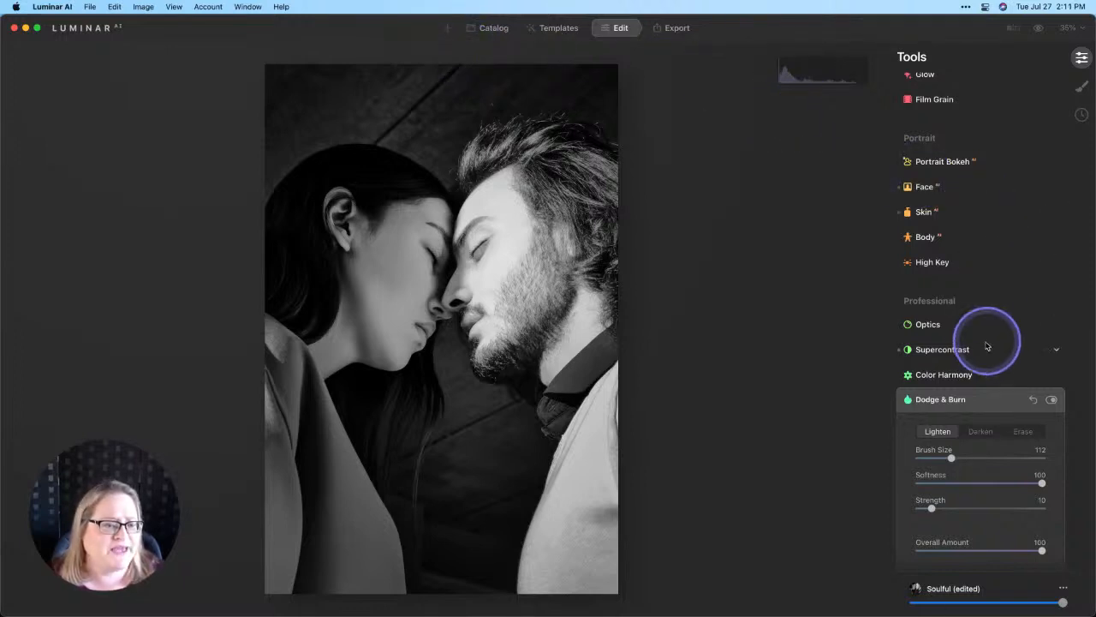
Step: Clone the dark background above the woman's head over the diagonal floor seam, using a brush with Radius 40
scroll(981, 342, down, 2)
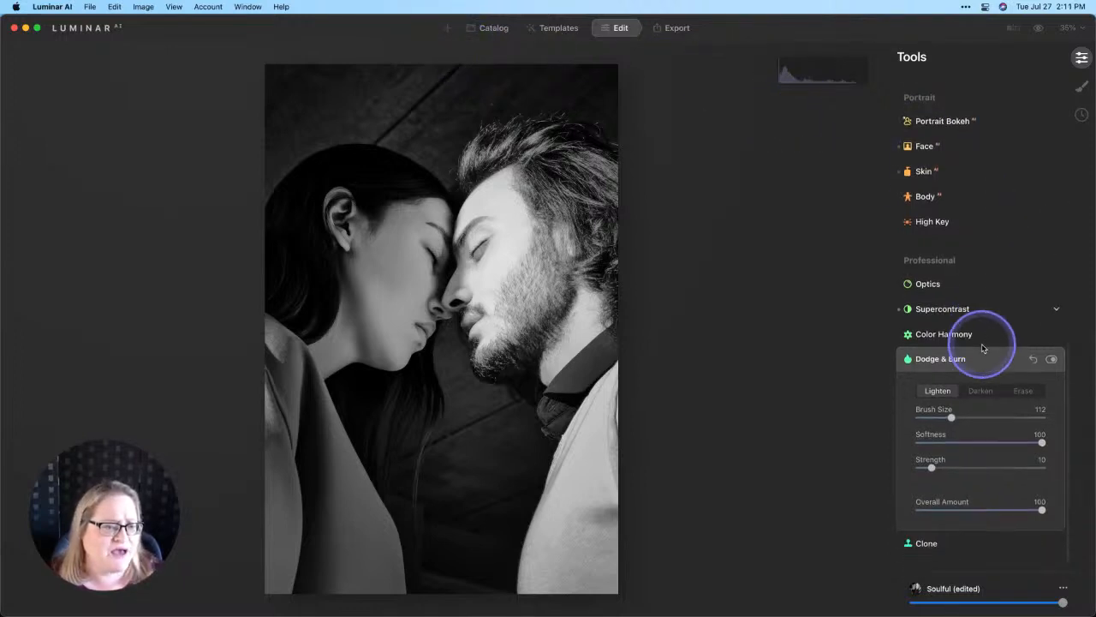
click(940, 549)
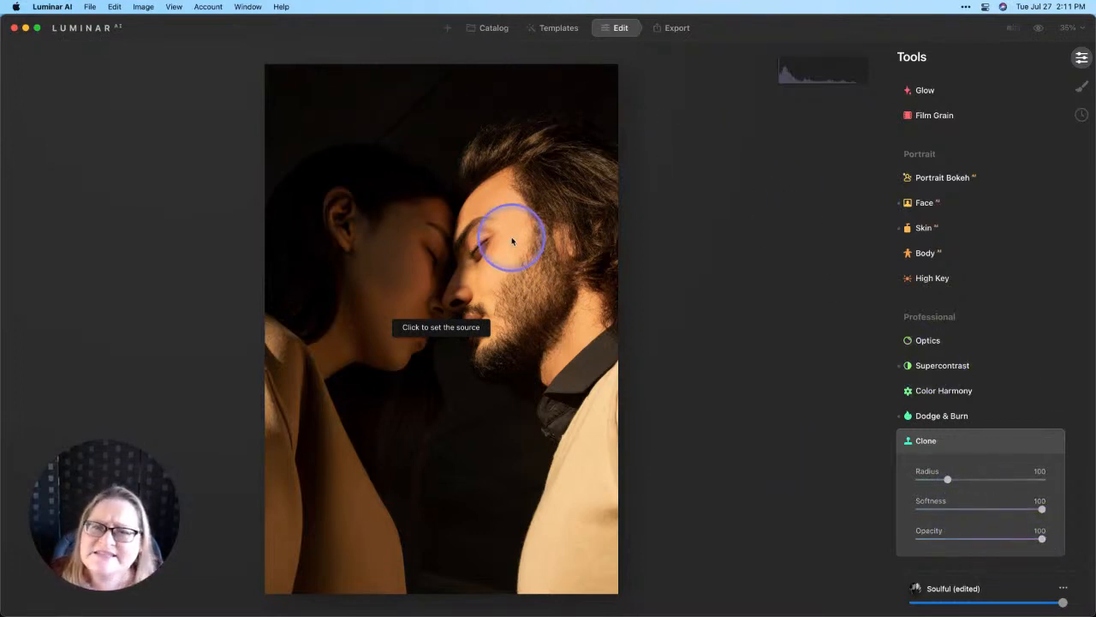
click(360, 122)
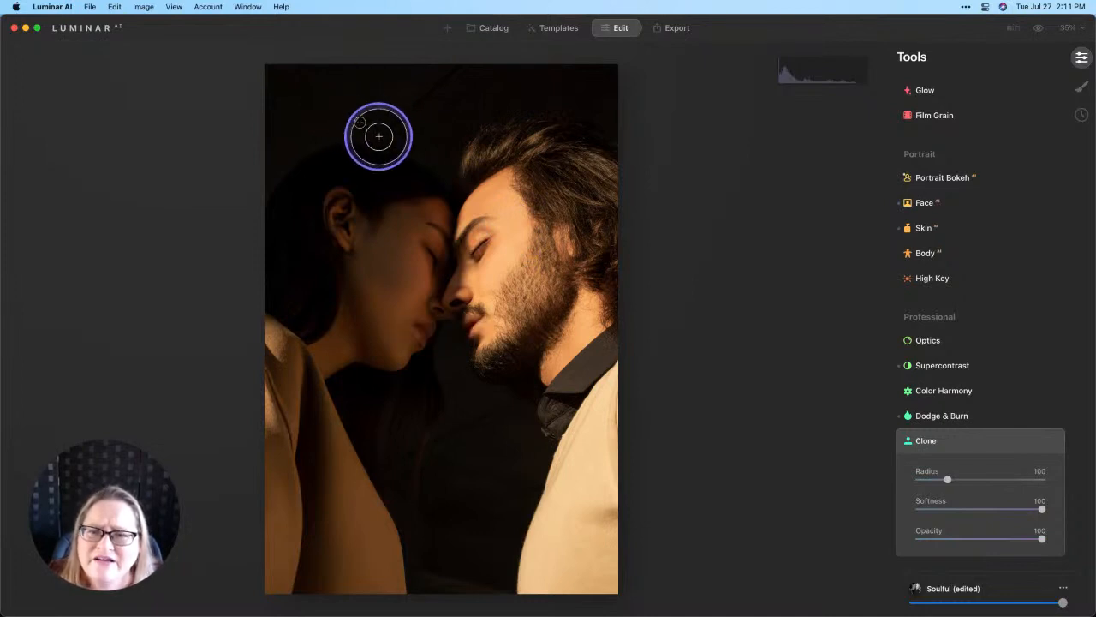
key(bracketleft)
key(bracketleft)
key(bracketleft)
key(bracketleft)
key(bracketleft)
key(bracketleft)
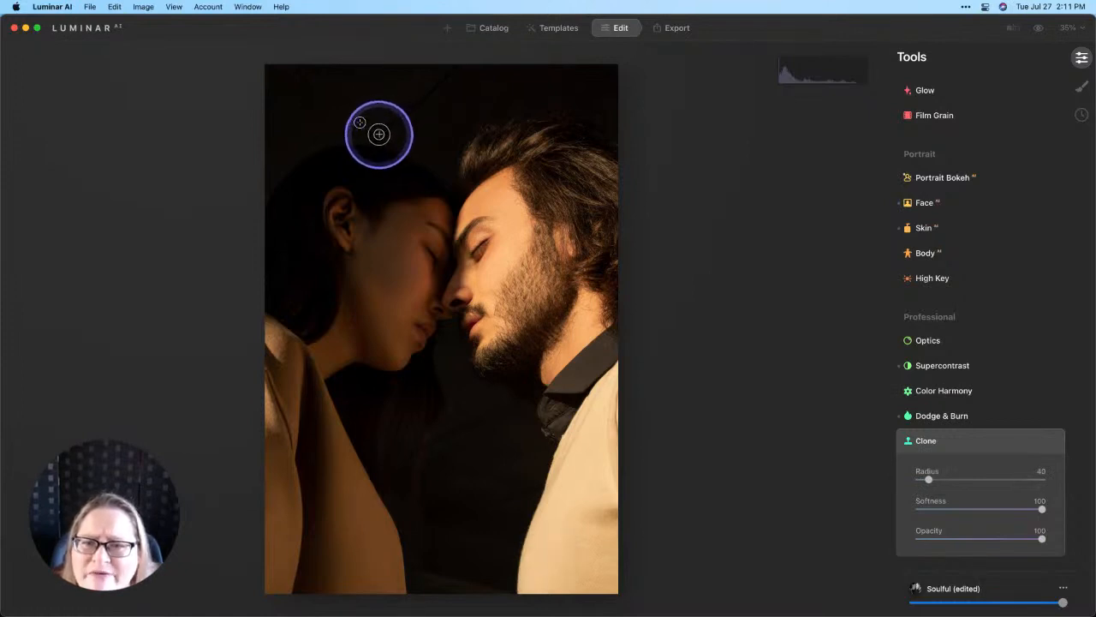
drag(379, 134, 476, 57)
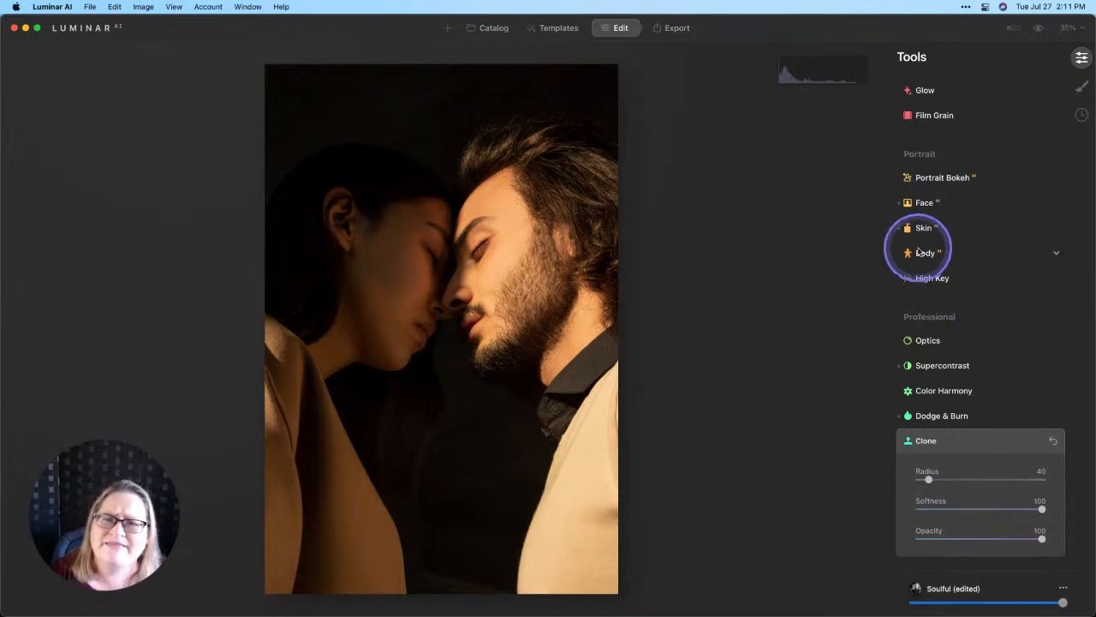
click(930, 441)
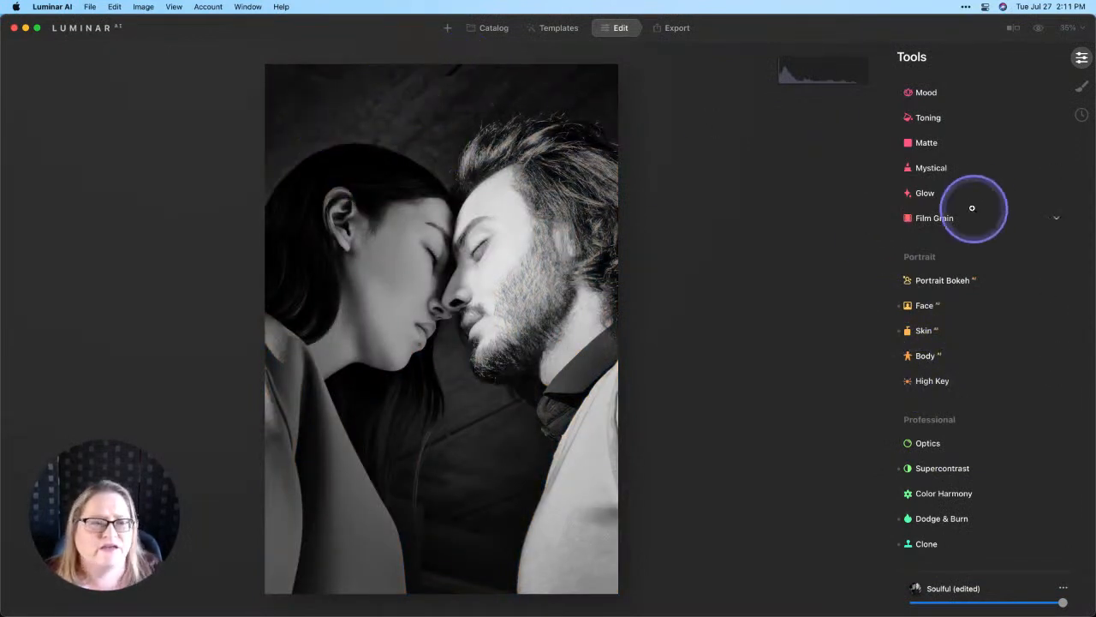
Step: Erase the leftover piece of the seam at the photo's upper edge using an Erase brush with Radius 32
scroll(1067, 262, up, 3)
scroll(1066, 262, up, 5)
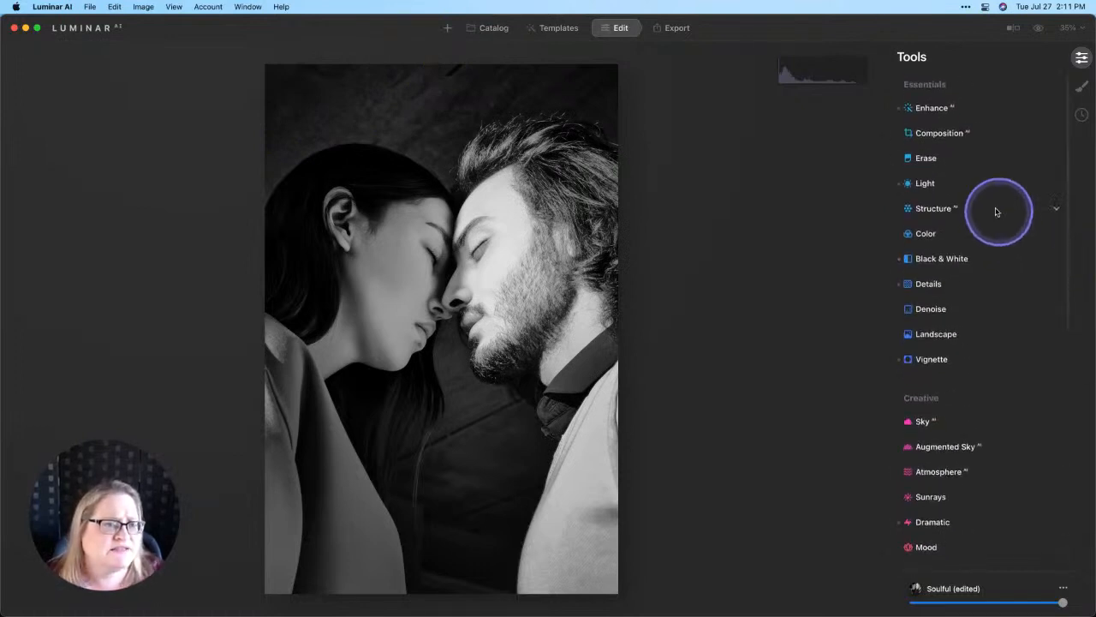
click(935, 159)
click(945, 188)
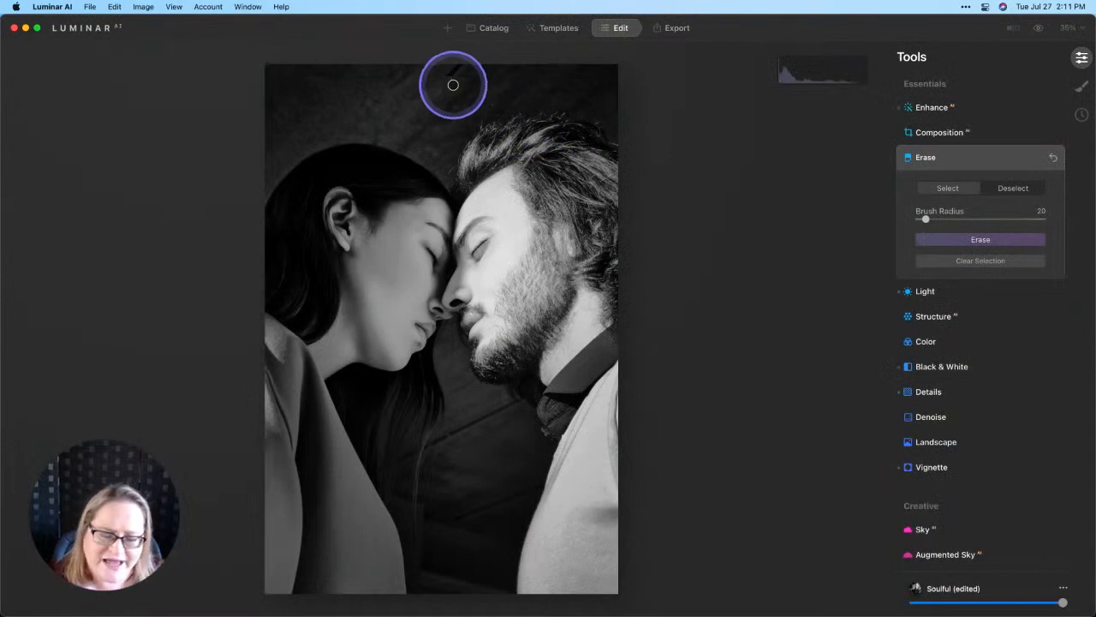
key(bracketright)
key(bracketright)
key(bracketright)
key(bracketright)
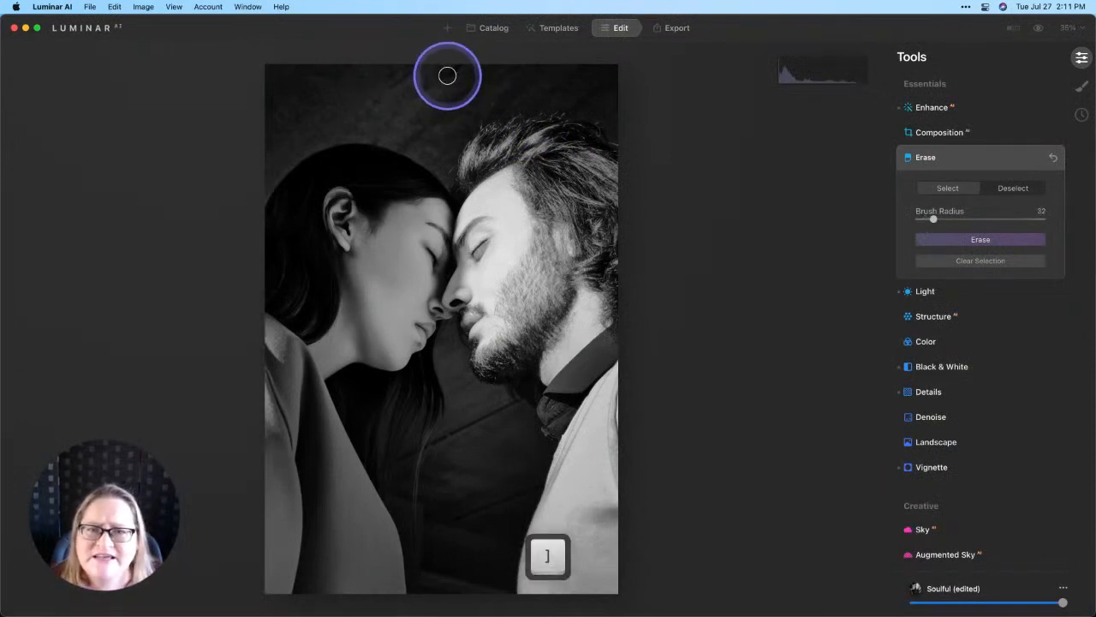
drag(442, 80, 469, 70)
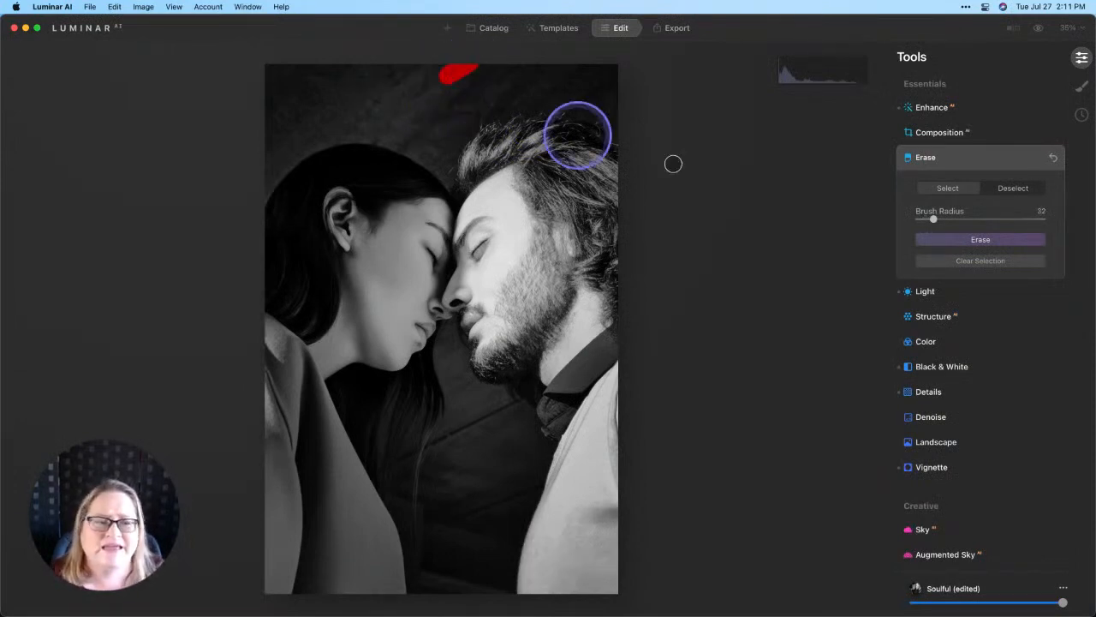
click(959, 241)
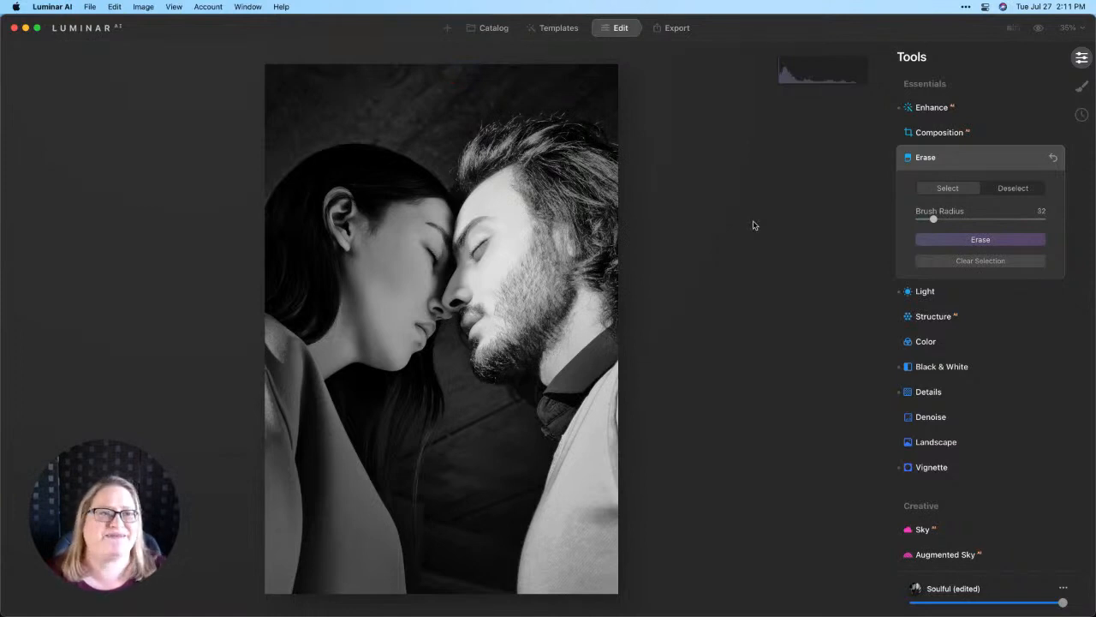
click(719, 198)
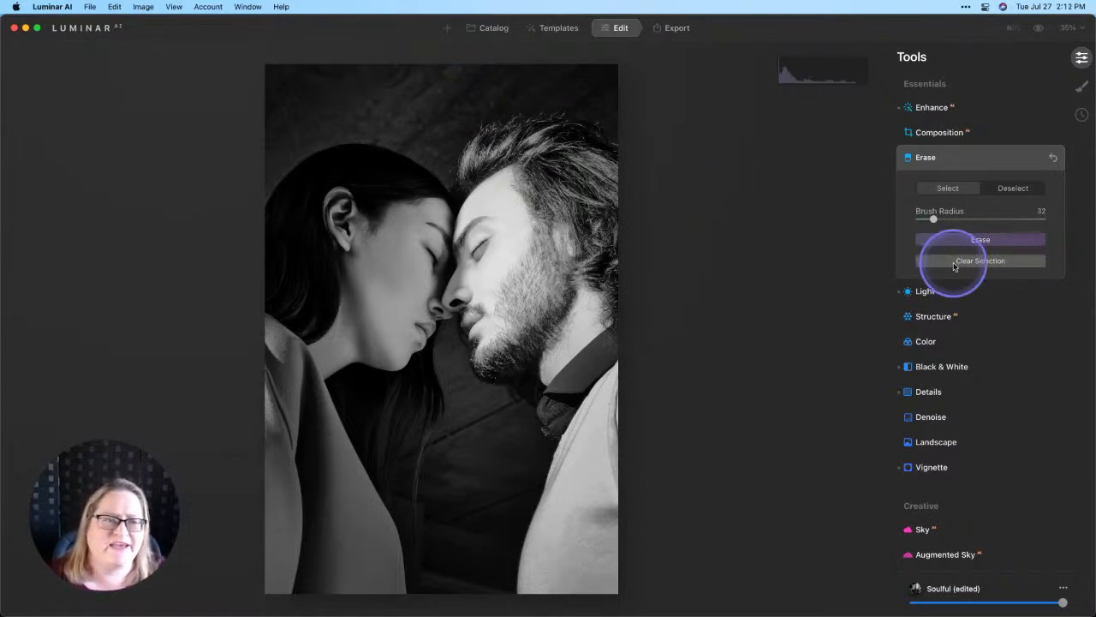
Step: Compare the edited black and white portrait with the original color photo
click(1039, 30)
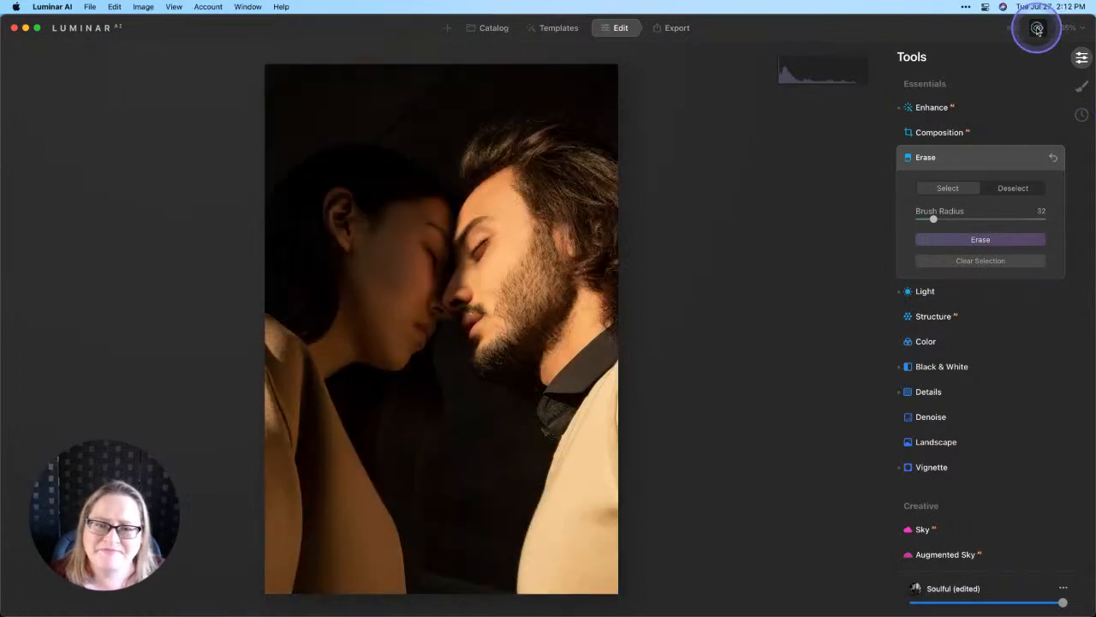
click(1038, 30)
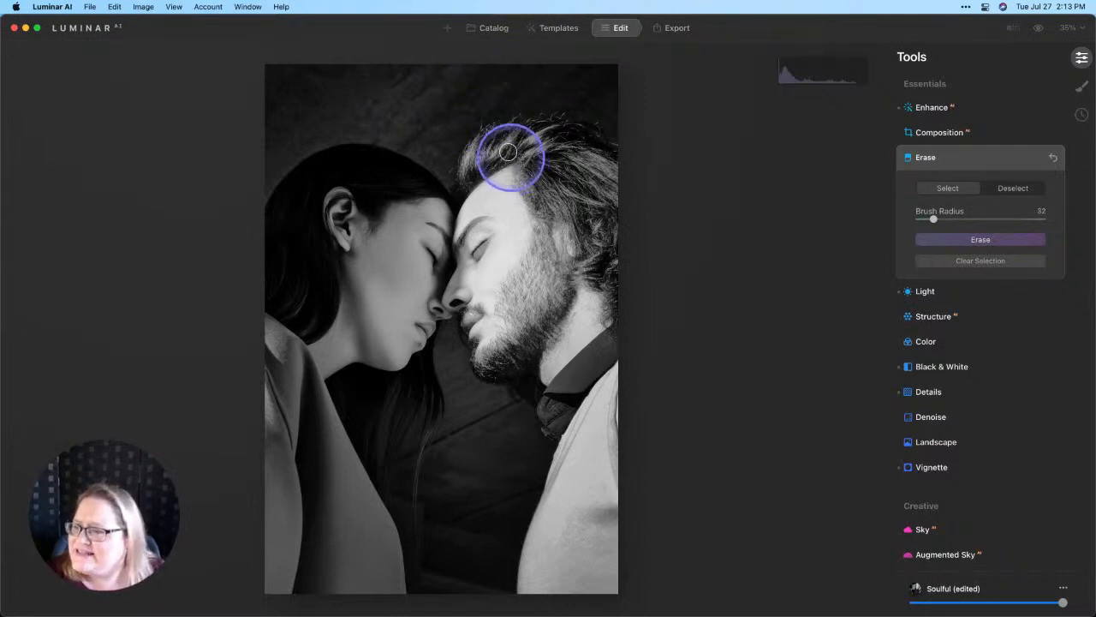
click(508, 152)
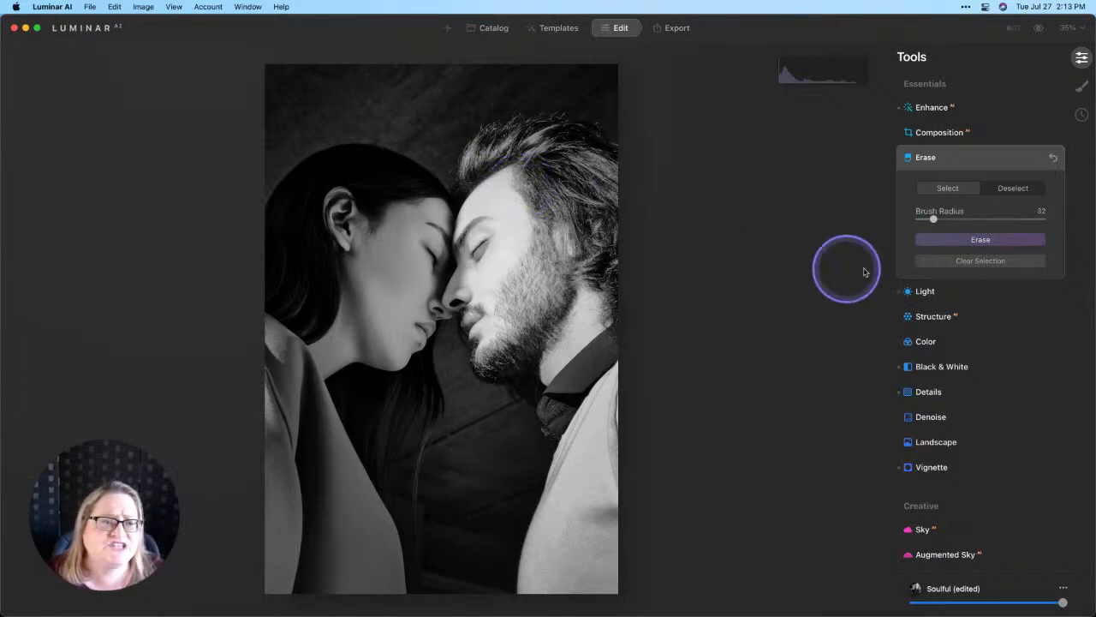
Step: Close the Erase tool and add a Basic local masking adjustment with a paint mask
click(959, 161)
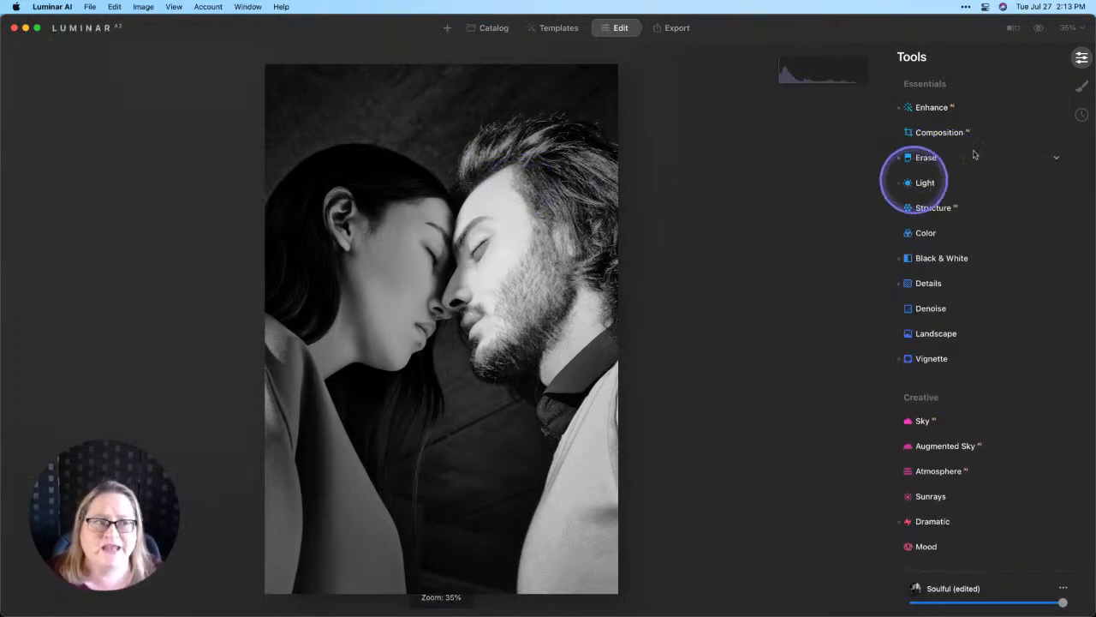
click(1081, 86)
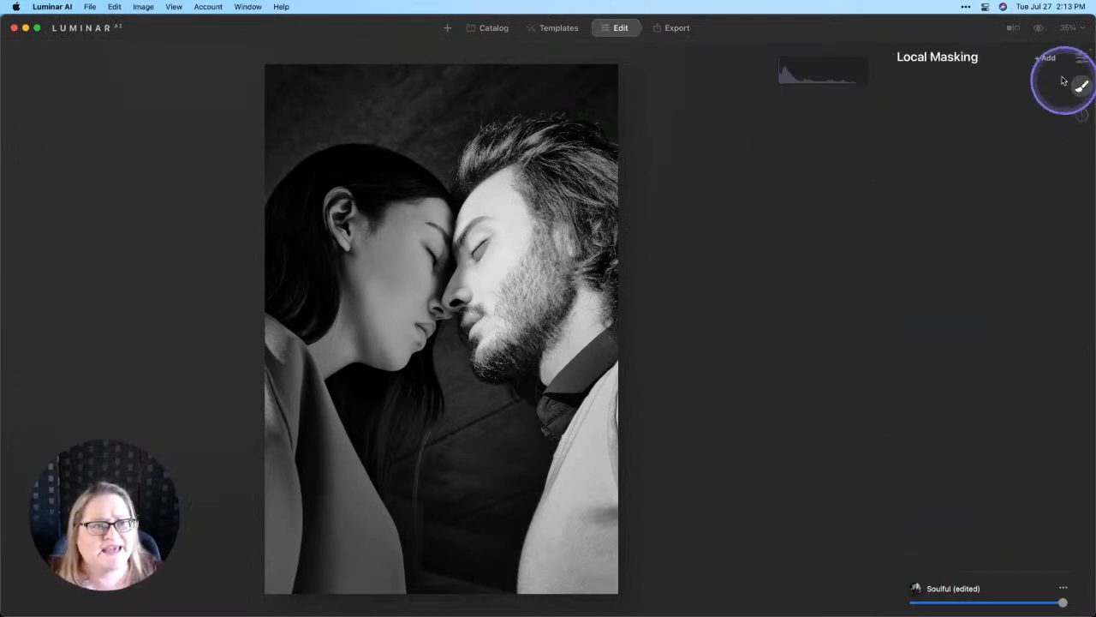
click(1043, 57)
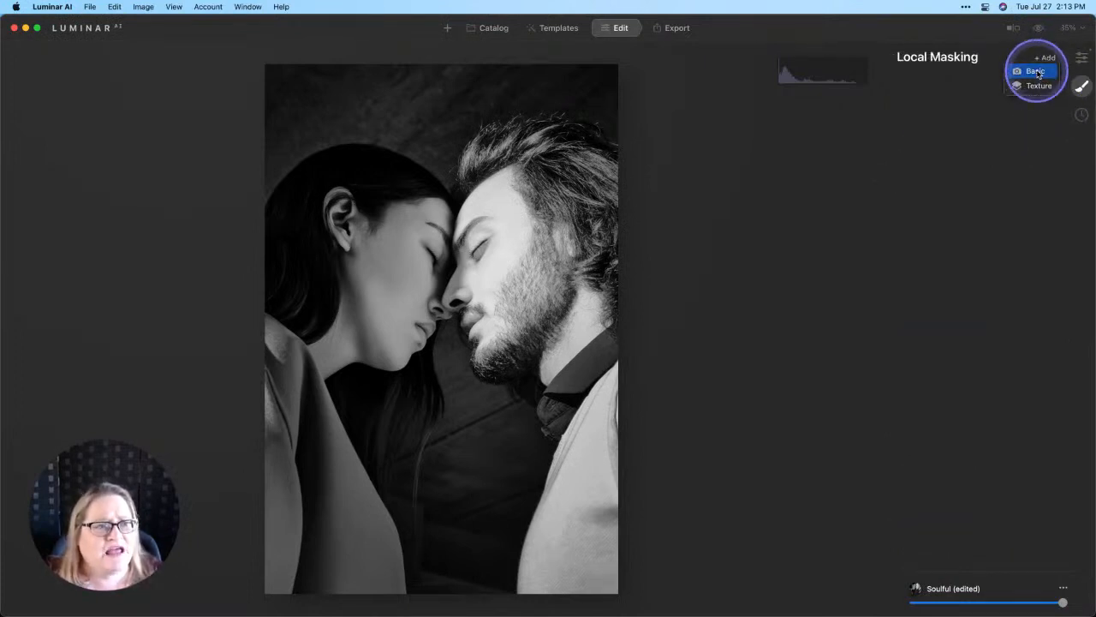
click(1037, 73)
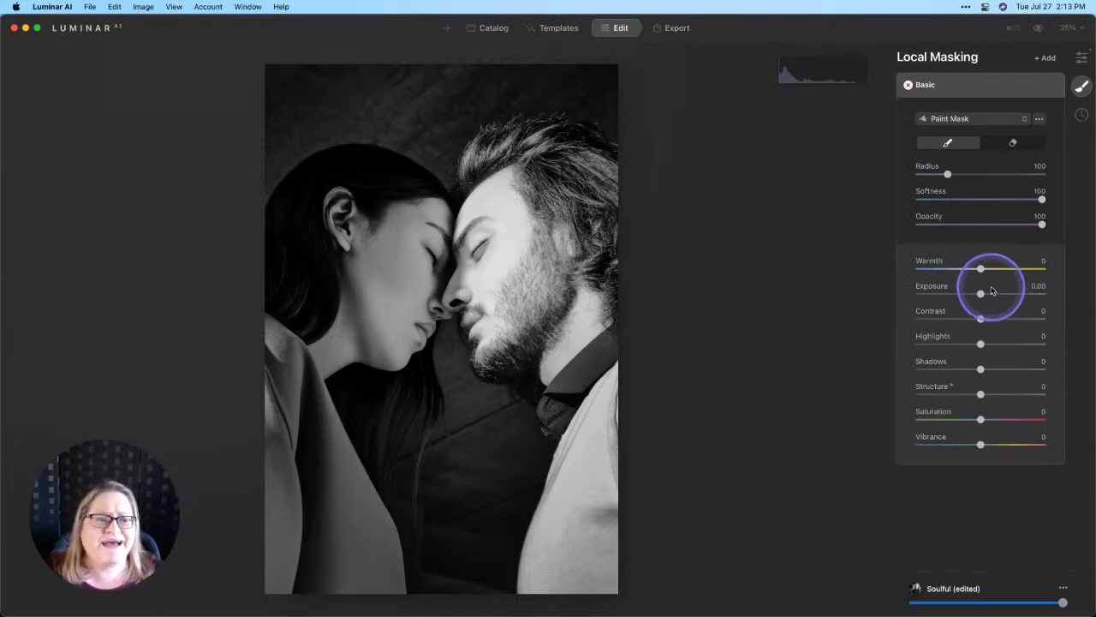